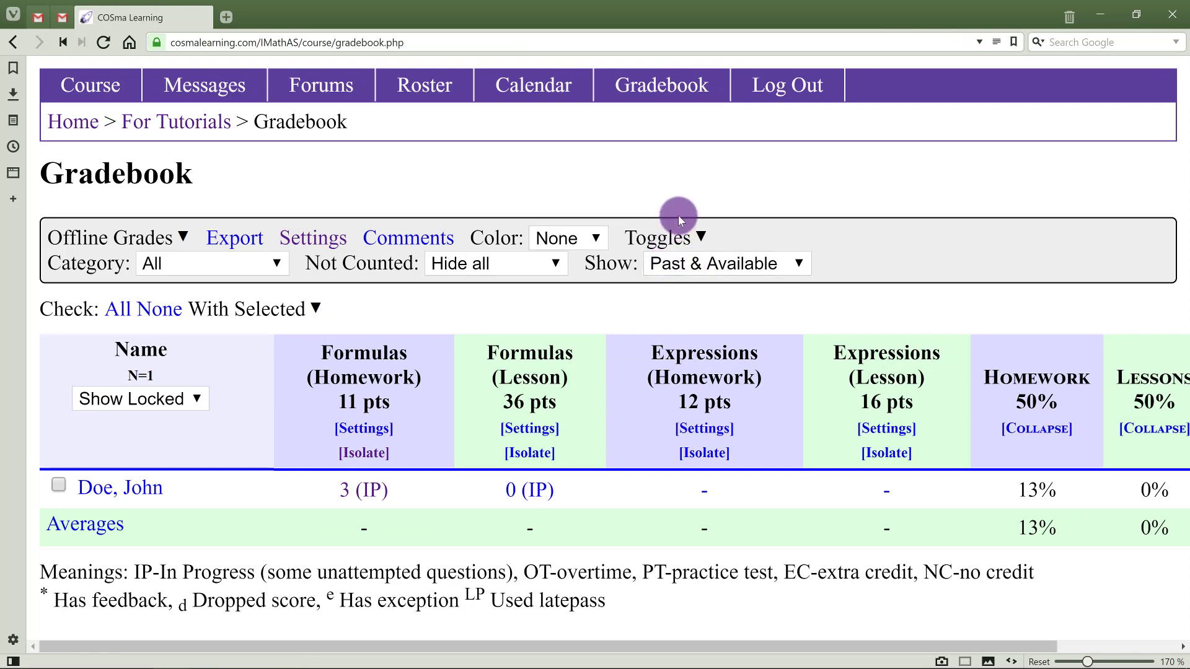
Step: Open the student's score detail for the Formulas (Homework) assignment from the gradebook
{"action": "scroll", "coordinate": [299, 523], "scroll_direction": "right", "scroll_amount": 3}
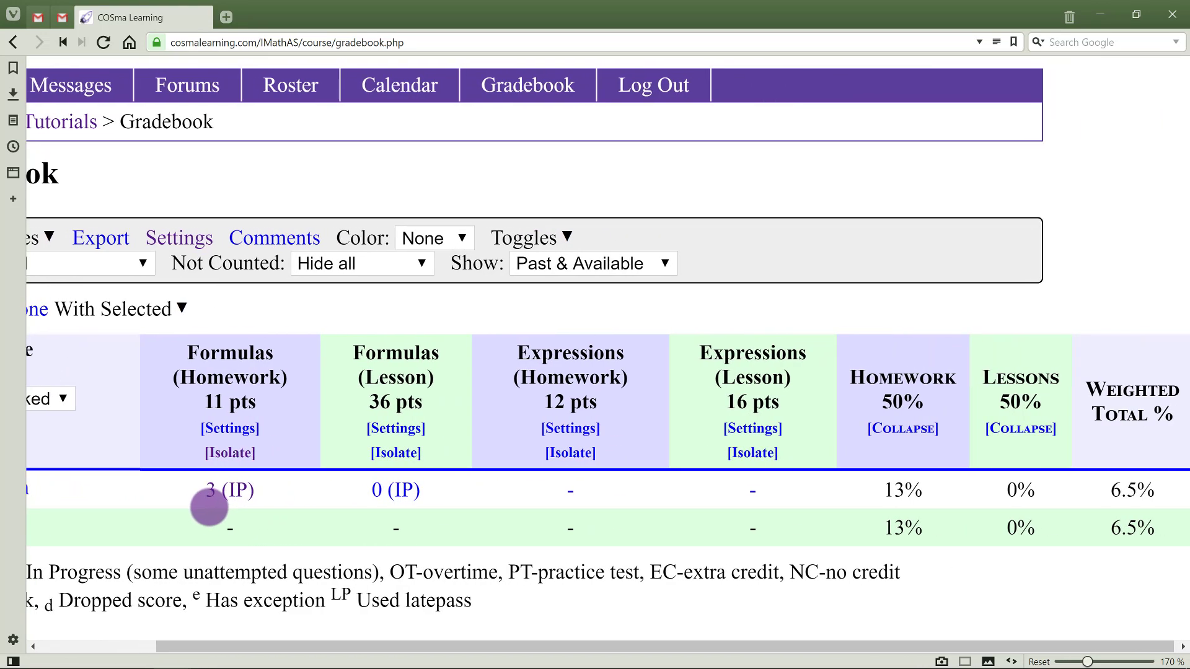
{"action": "scroll", "coordinate": [219, 503], "scroll_direction": "left", "scroll_amount": 2}
{"action": "scroll", "coordinate": [425, 523], "scroll_direction": "right", "scroll_amount": 2}
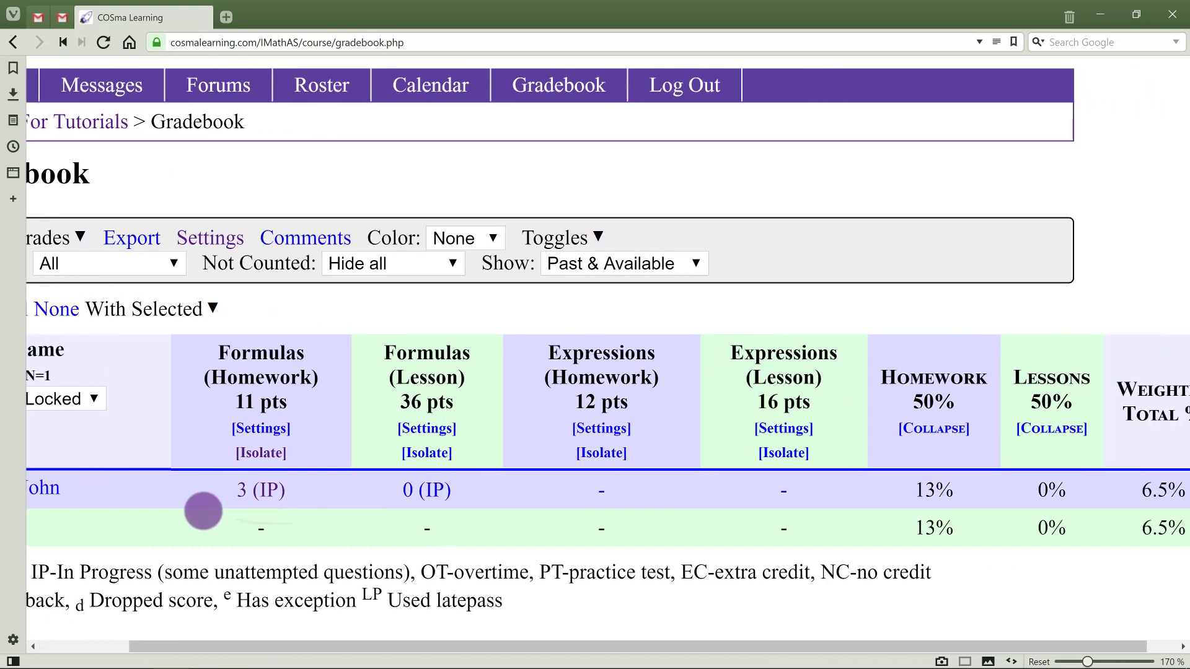
{"action": "scroll", "coordinate": [266, 531], "scroll_direction": "left", "scroll_amount": 2}
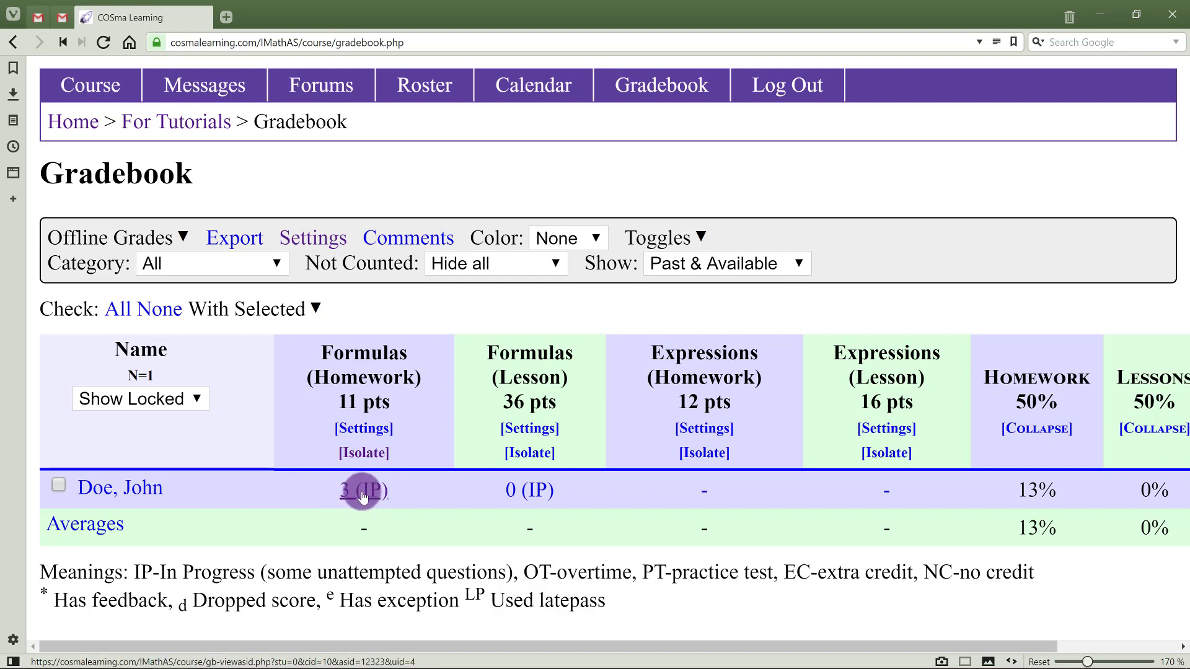
{"action": "left_click", "coordinate": [363, 493]}
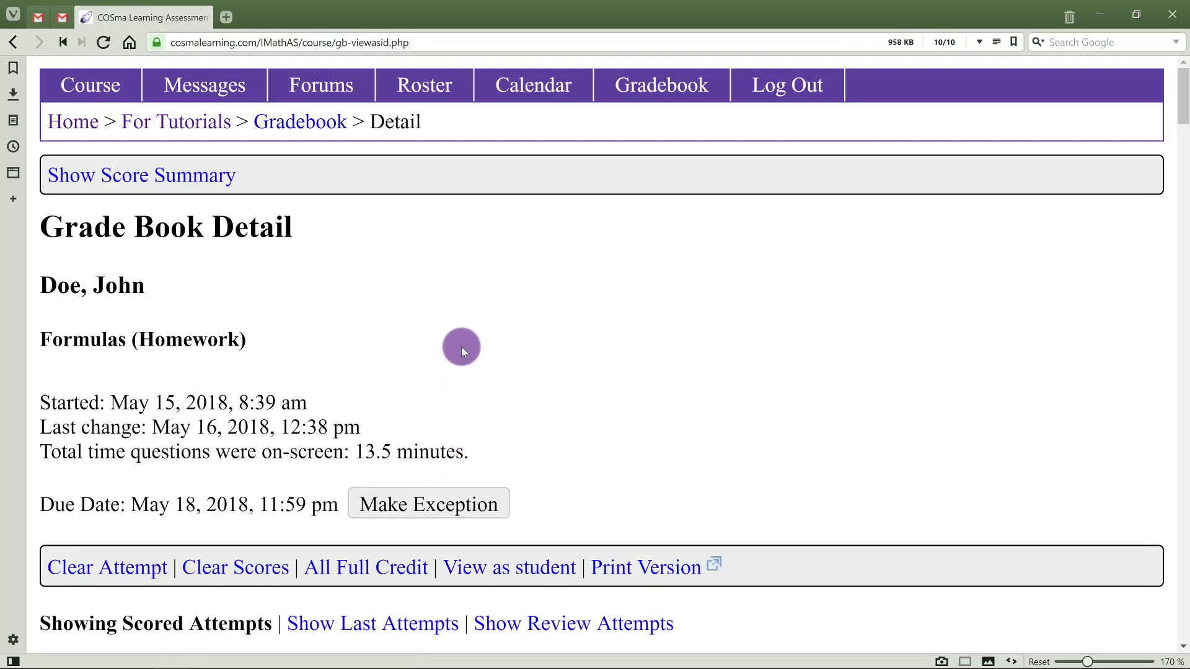
Step: Examine the student's Question 1 answers, score and previous attempts in the Formulas (Homework) detail
{"action": "scroll", "coordinate": [461, 347], "scroll_direction": "down", "scroll_amount": 1}
{"action": "scroll", "coordinate": [412, 192], "scroll_direction": "down", "scroll_amount": 7}
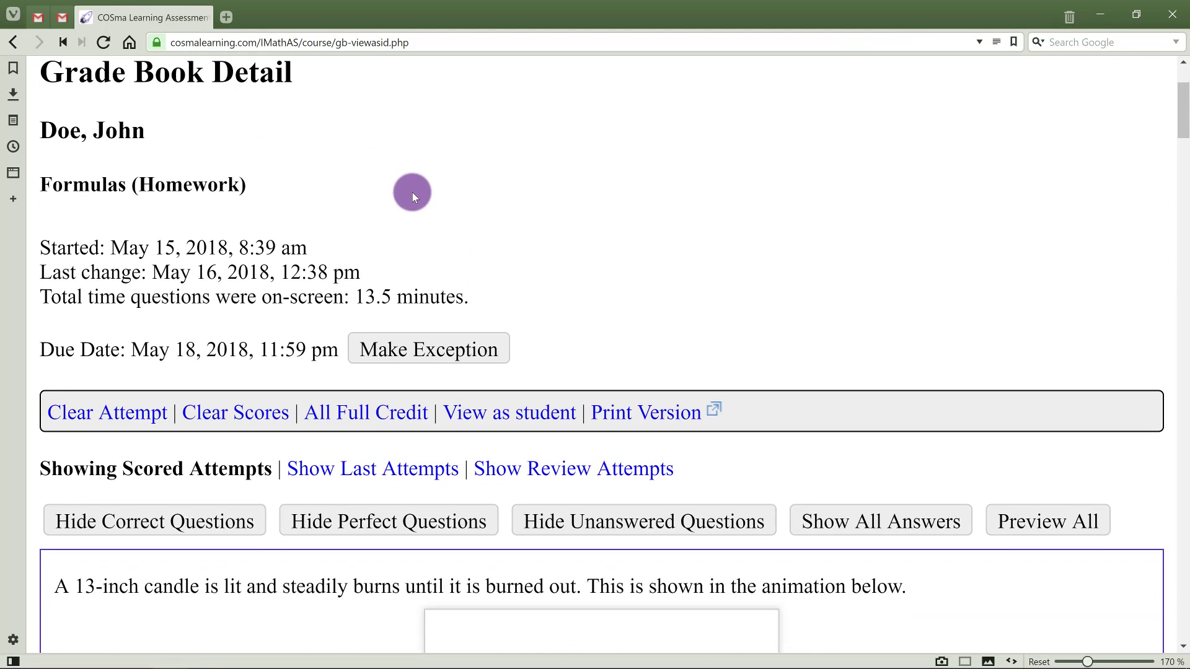
{"action": "scroll", "coordinate": [412, 192], "scroll_direction": "down", "scroll_amount": 6}
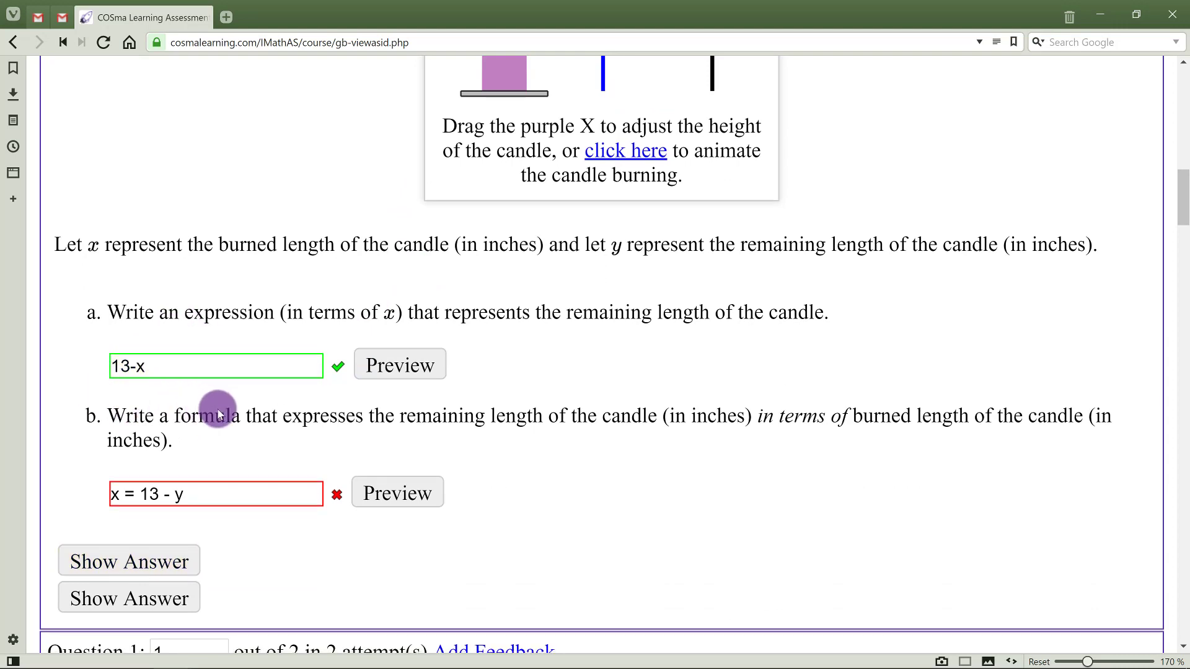
{"action": "scroll", "coordinate": [221, 406], "scroll_direction": "down", "scroll_amount": 3}
{"action": "left_click_drag", "start_coordinate": [60, 466], "coordinate": [355, 467]}
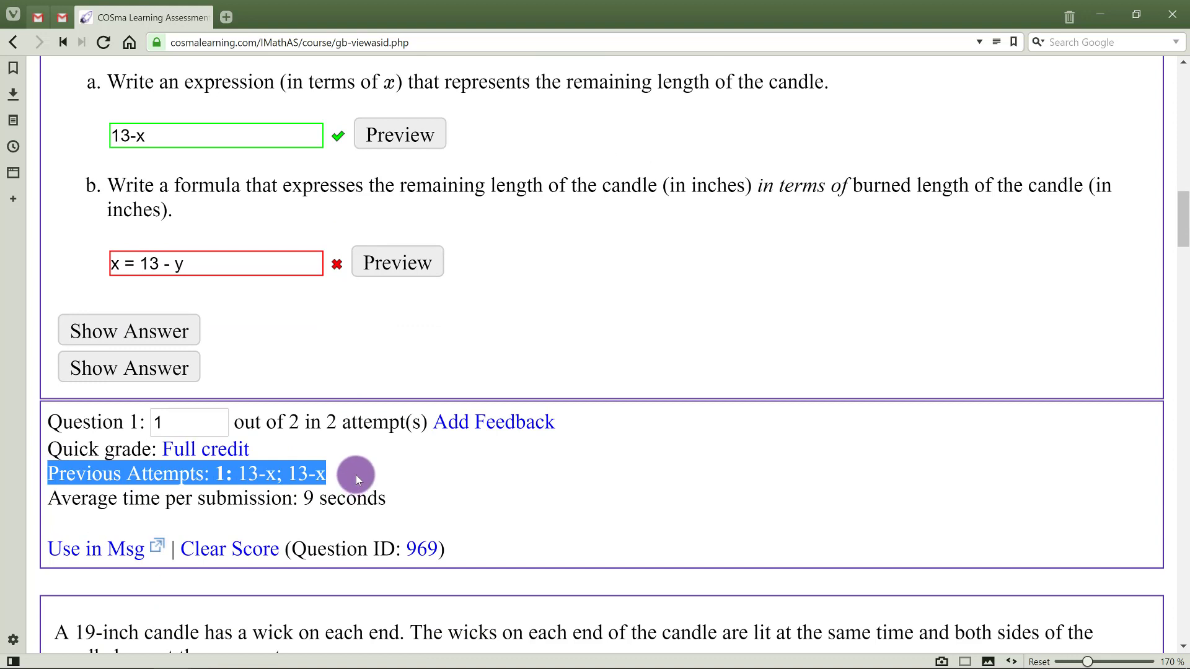
{"action": "left_click", "coordinate": [355, 474]}
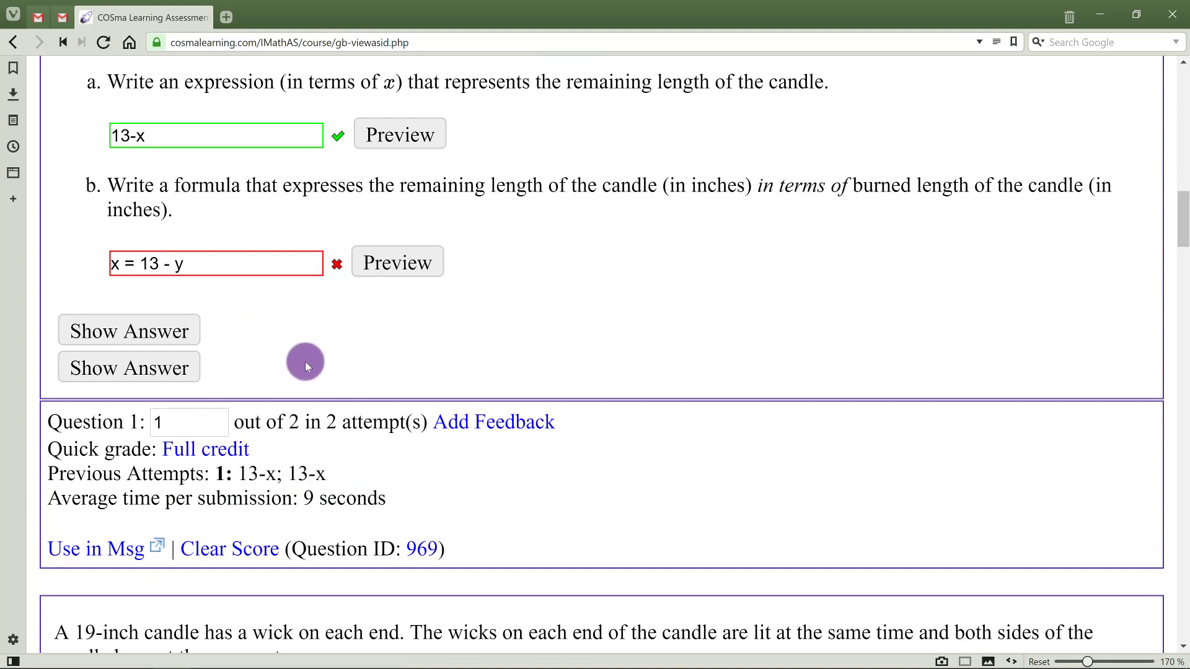
{"action": "scroll", "coordinate": [321, 337], "scroll_direction": "up", "scroll_amount": 1}
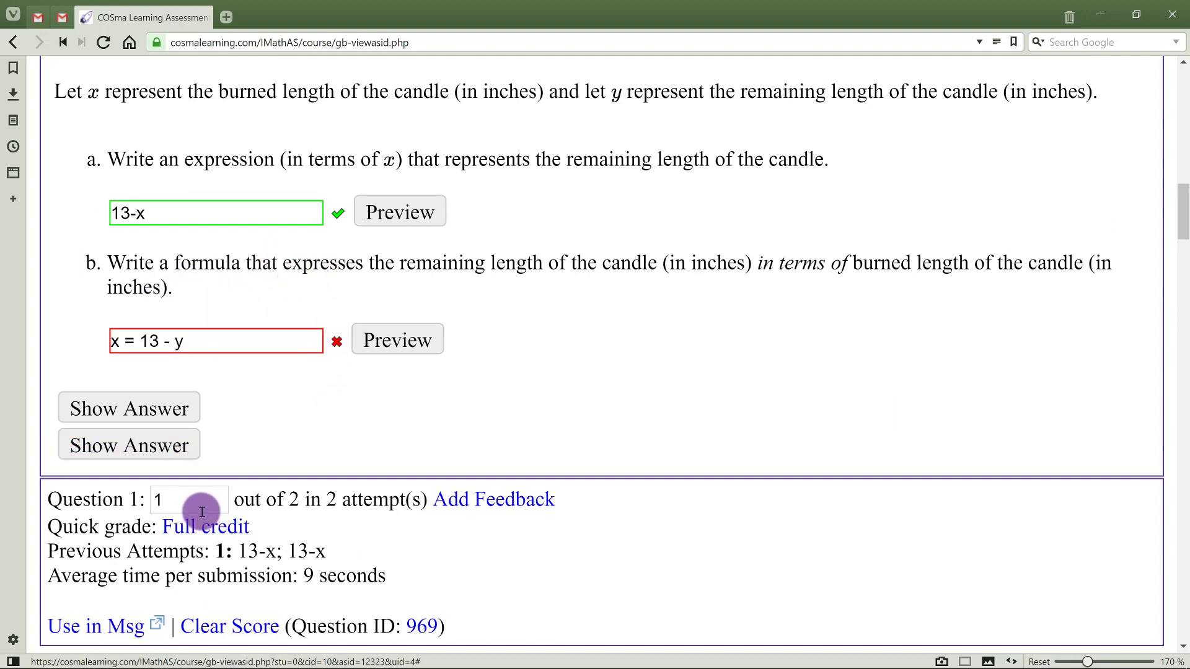
{"action": "left_click_drag", "start_coordinate": [201, 499], "coordinate": [155, 503]}
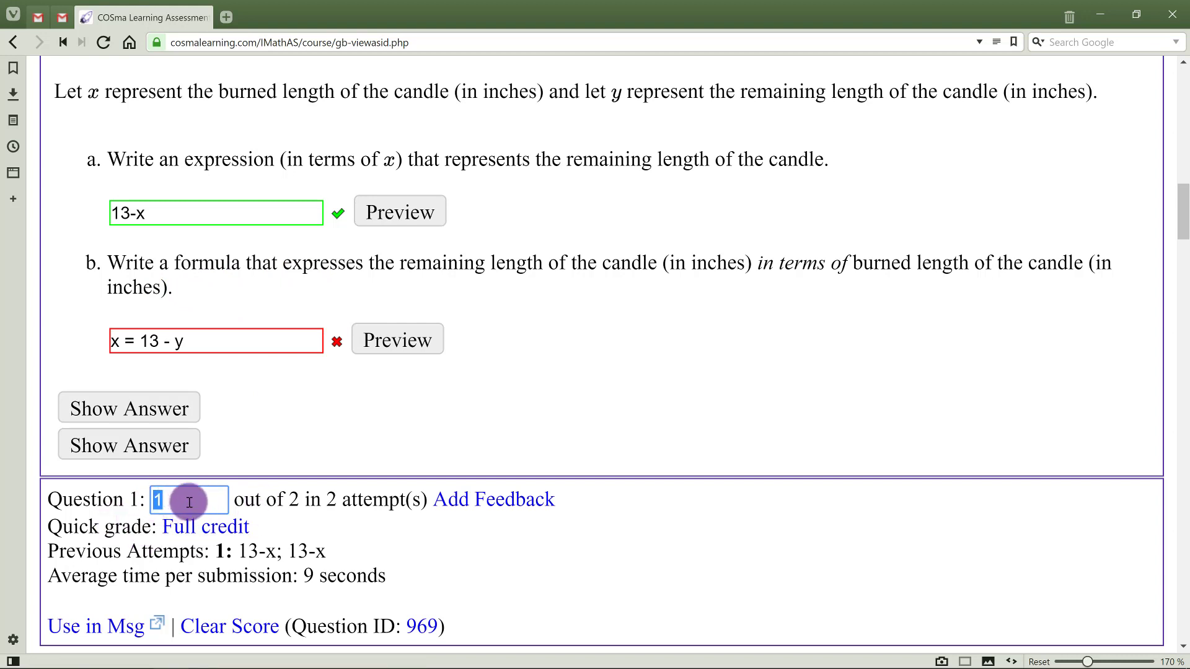
{"action": "left_click", "coordinate": [163, 499]}
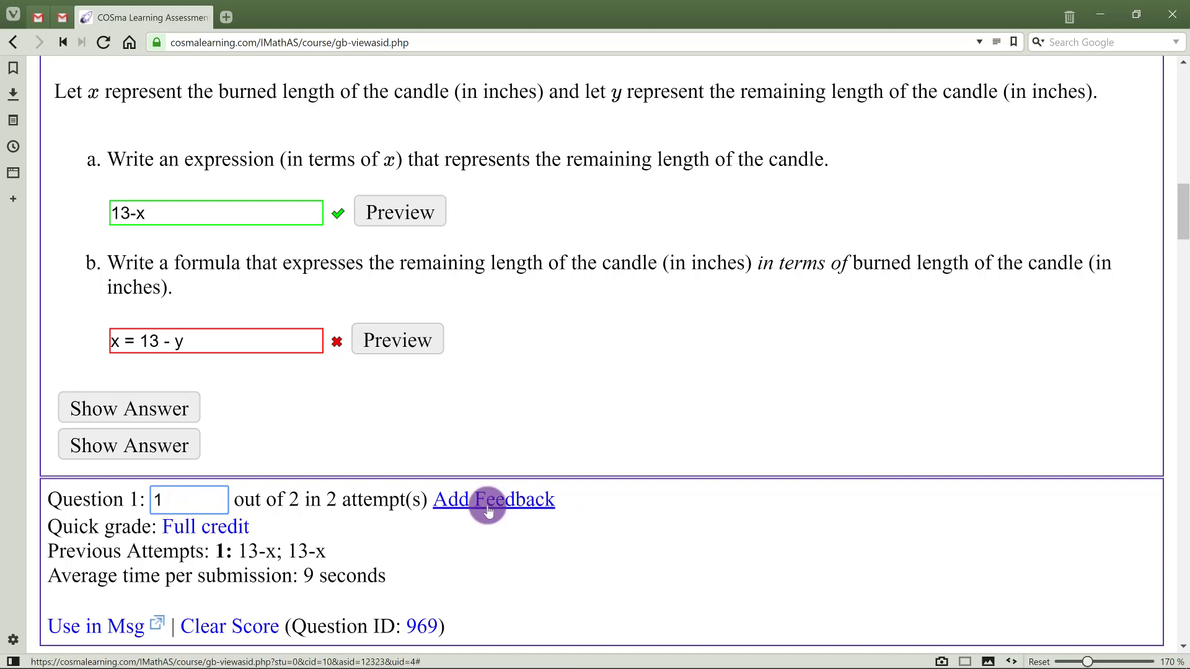
{"action": "scroll", "coordinate": [487, 505], "scroll_direction": "down", "scroll_amount": 1}
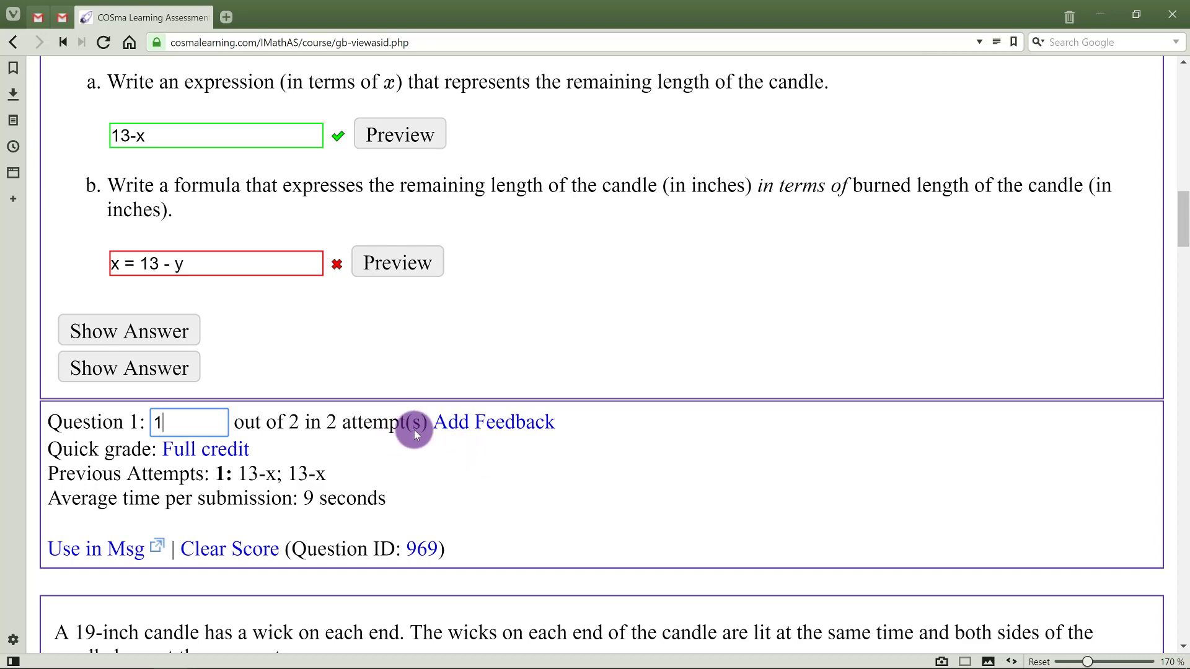
Step: Return to the full gradebook and filter it to the Lessons category
{"action": "scroll", "coordinate": [455, 384], "scroll_direction": "up", "scroll_amount": 15}
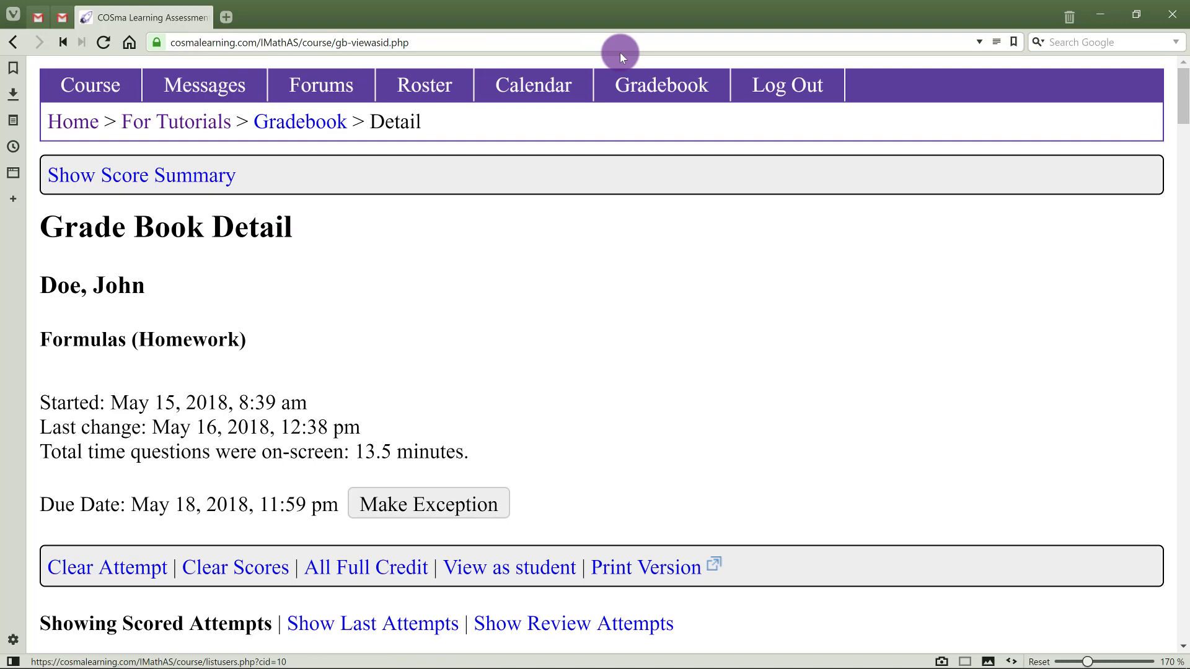
{"action": "left_click", "coordinate": [632, 87]}
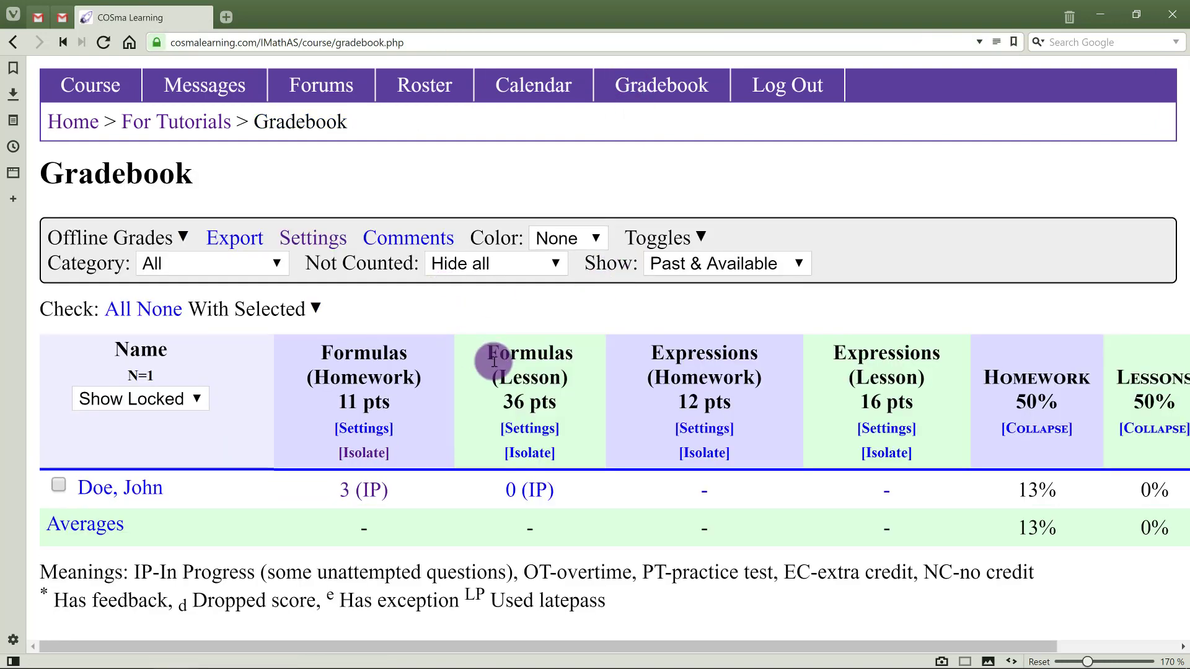
{"action": "left_click", "coordinate": [242, 269]}
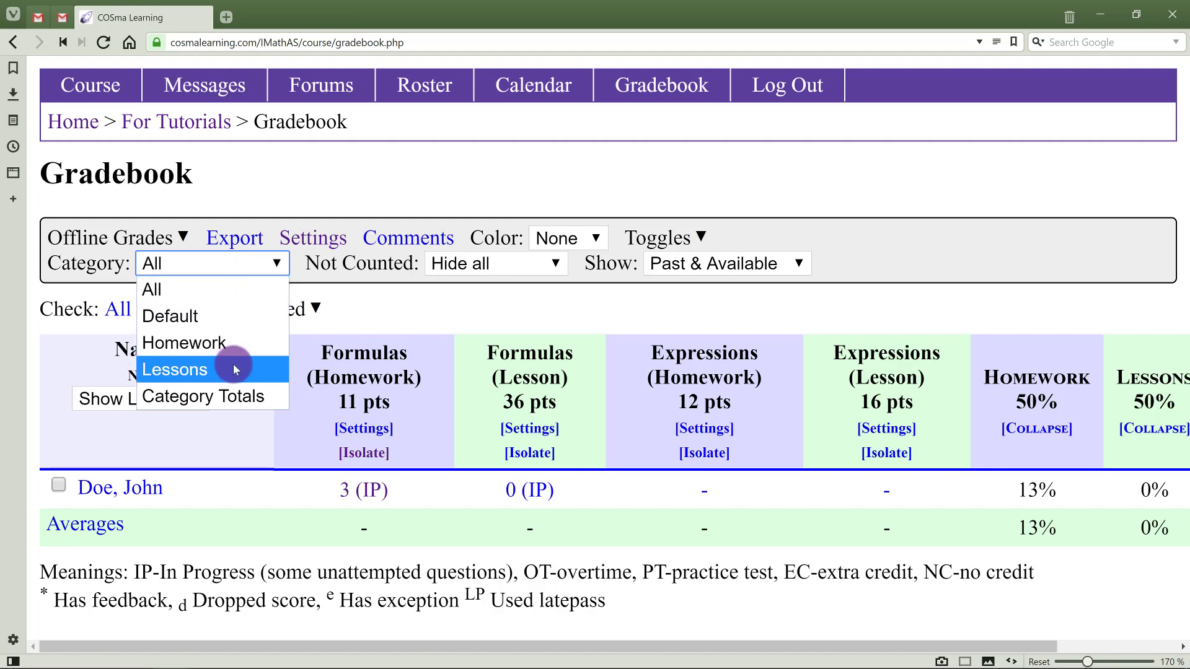
{"action": "left_click", "coordinate": [150, 369]}
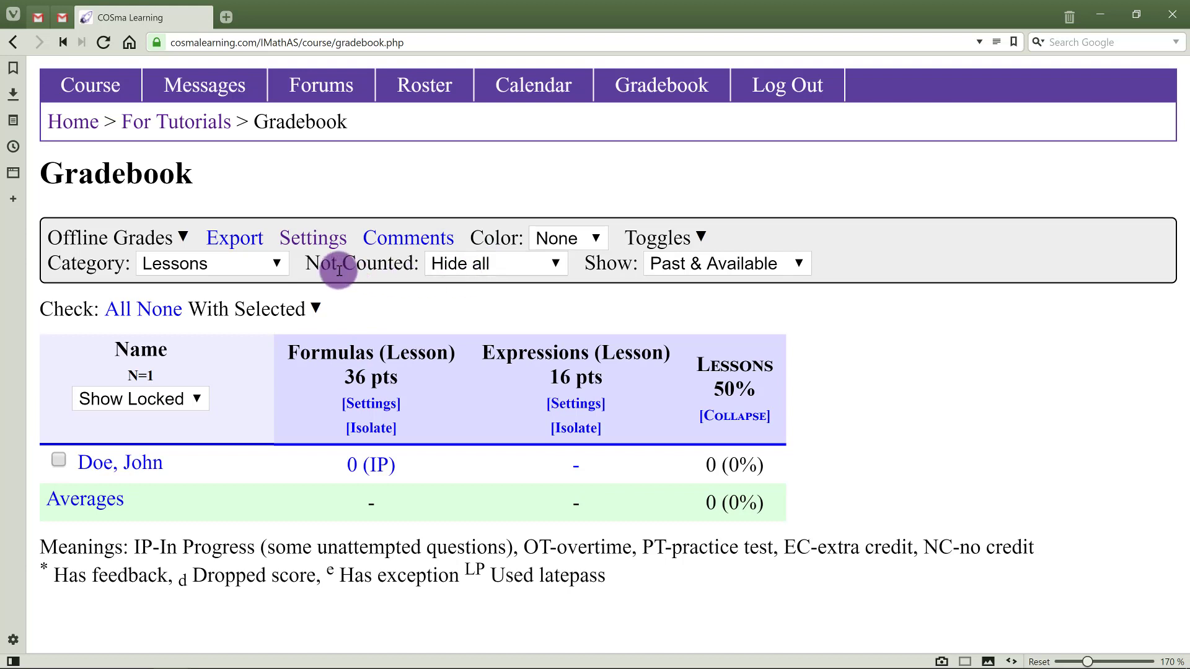
{"action": "left_click", "coordinate": [441, 270]}
{"action": "left_click", "coordinate": [442, 269]}
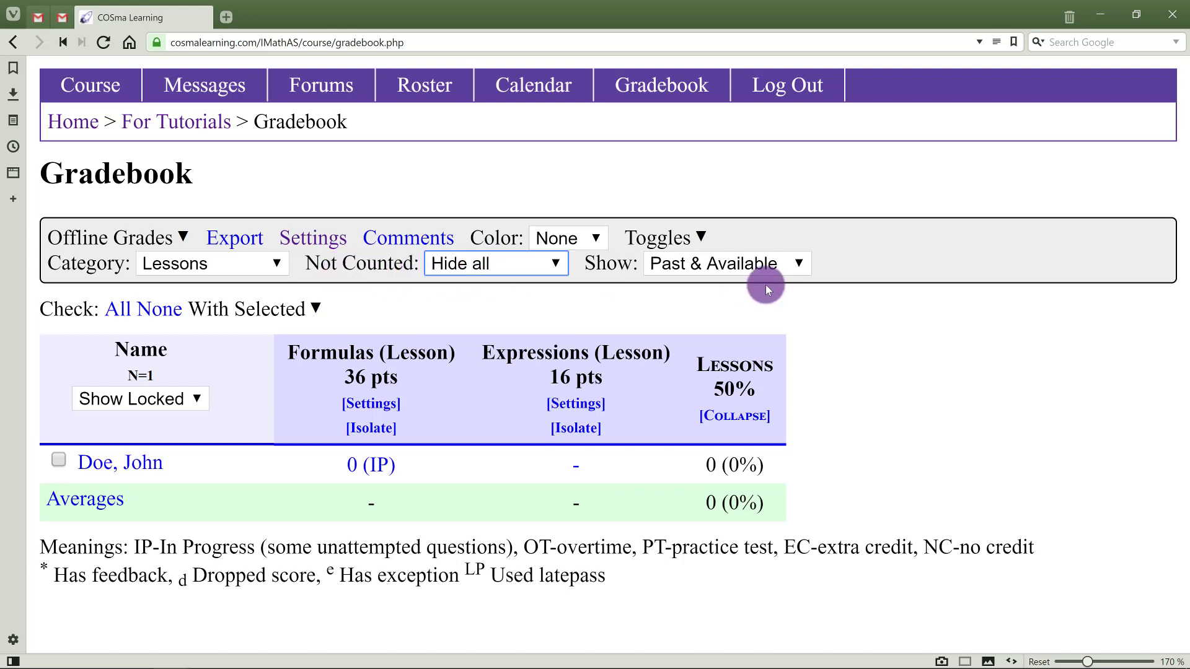
{"action": "left_click", "coordinate": [727, 273]}
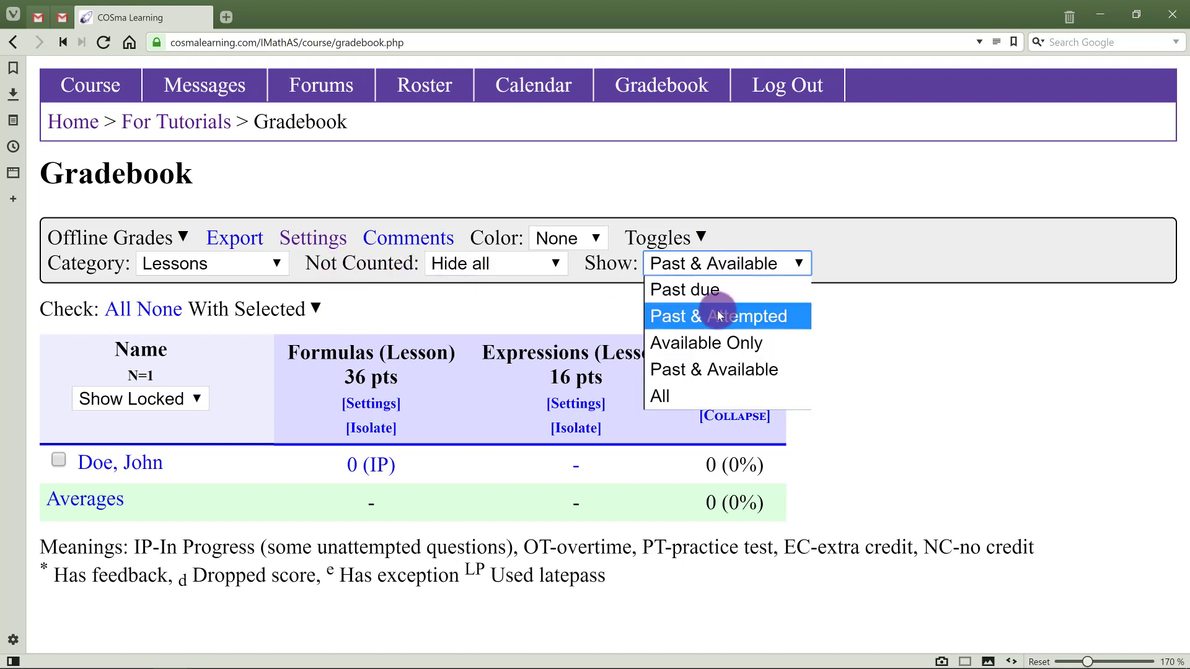
{"action": "left_click", "coordinate": [504, 319]}
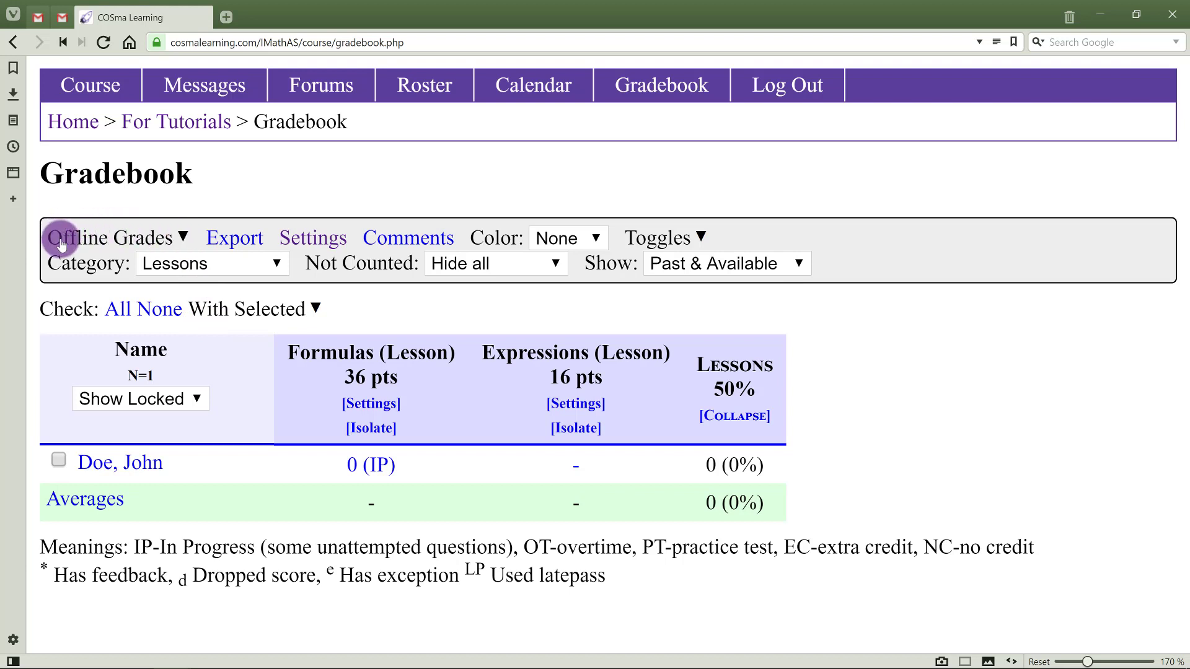
Step: Start a new offline grade named "Offline 1" worth 100 points
{"action": "left_click", "coordinate": [179, 236]}
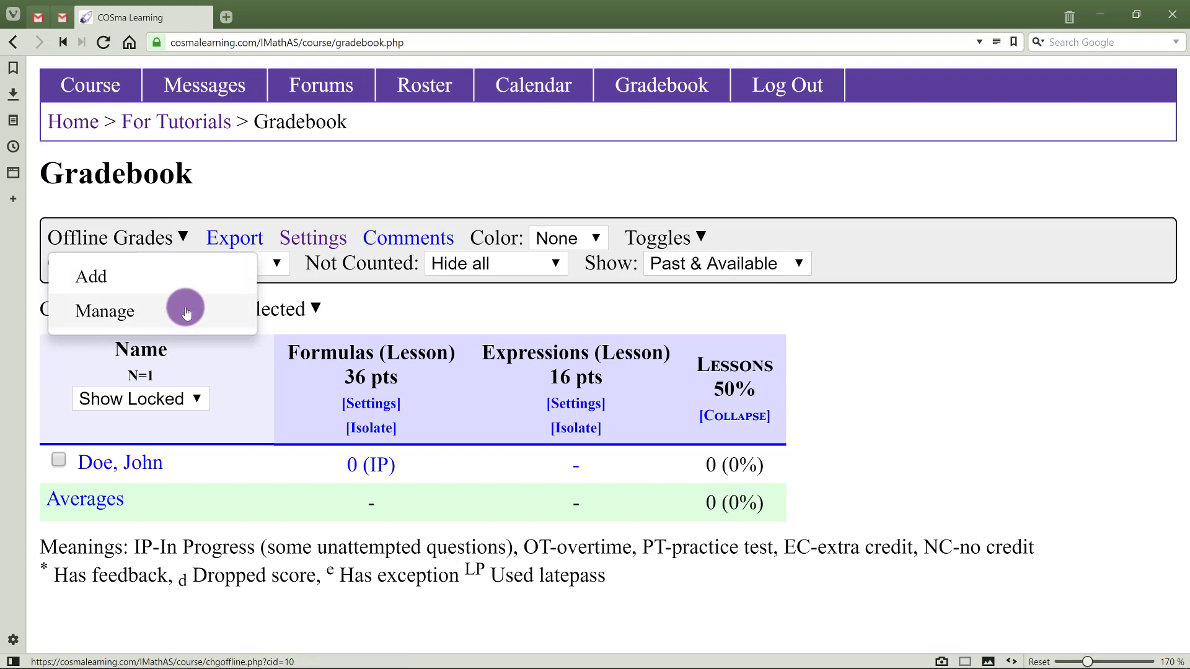
{"action": "left_click", "coordinate": [197, 279]}
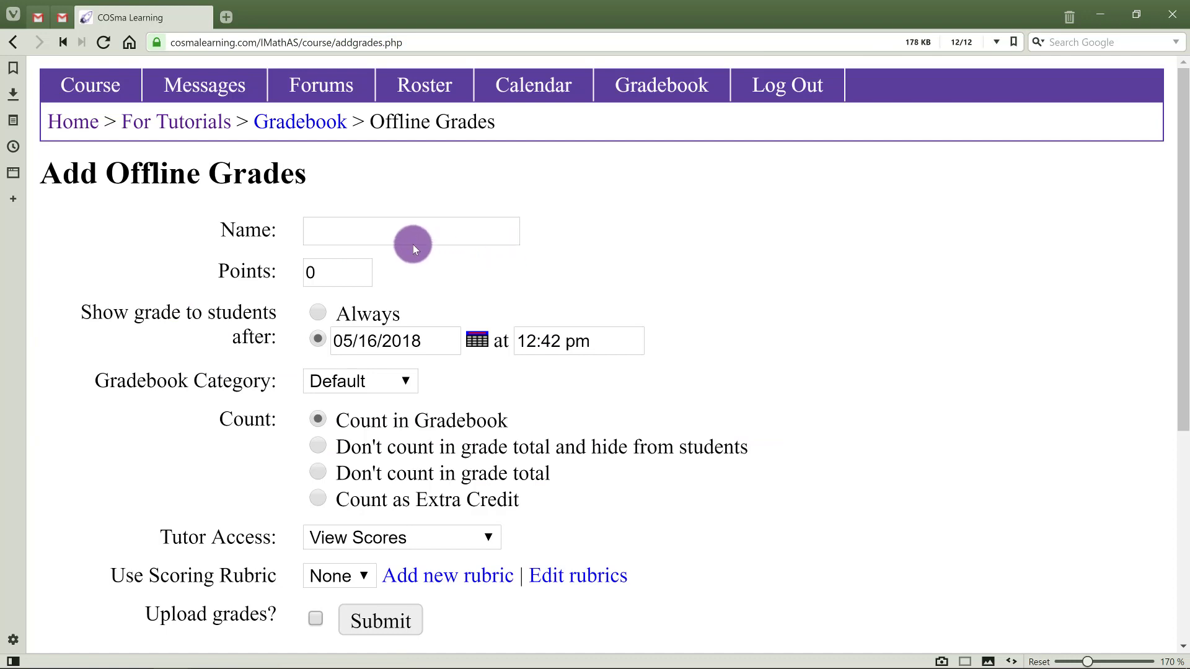
{"action": "left_click", "coordinate": [417, 230]}
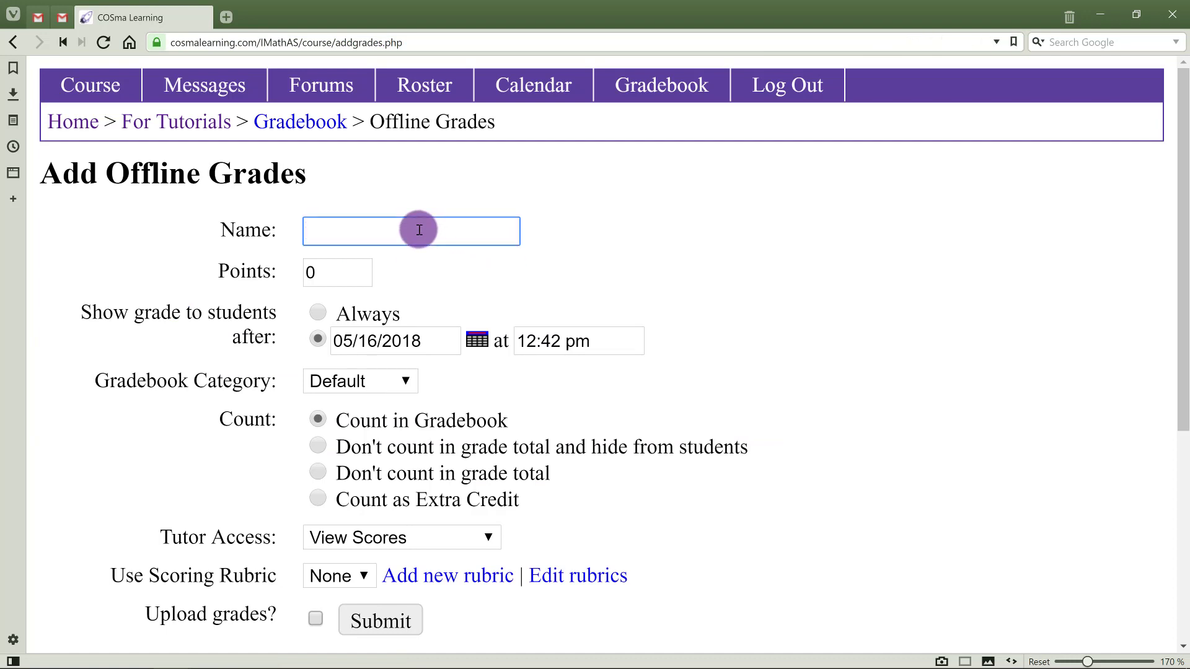
{"action": "type", "text": "Offline 1"}
{"action": "left_click", "coordinate": [348, 272]}
{"action": "type", "text": "100"}
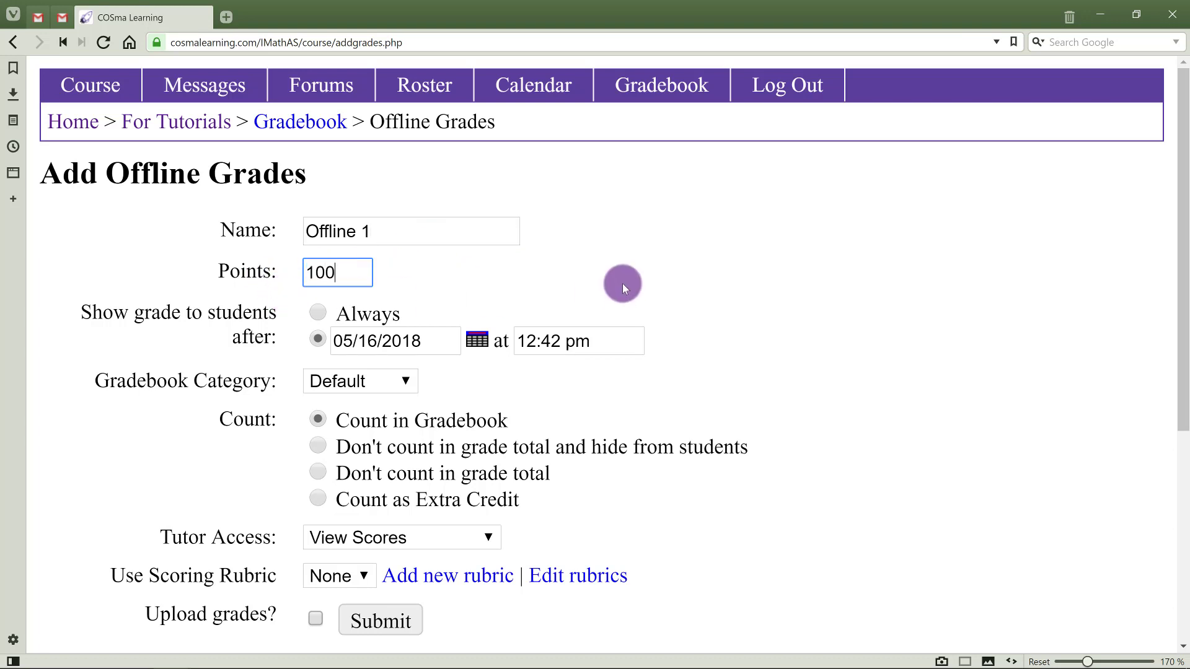
{"action": "left_click", "coordinate": [622, 284]}
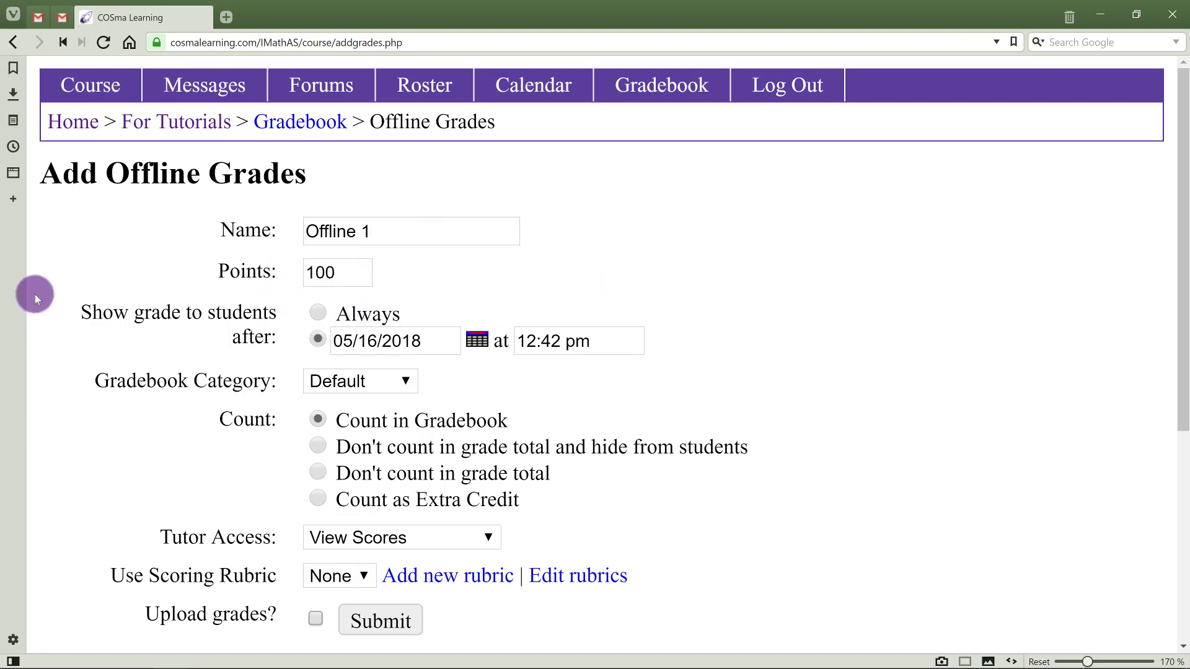
Step: Assign the new offline grade to the Homework gradebook category
{"action": "scroll", "coordinate": [210, 327], "scroll_direction": "down", "scroll_amount": 1}
{"action": "scroll", "coordinate": [210, 328], "scroll_direction": "down", "scroll_amount": 3}
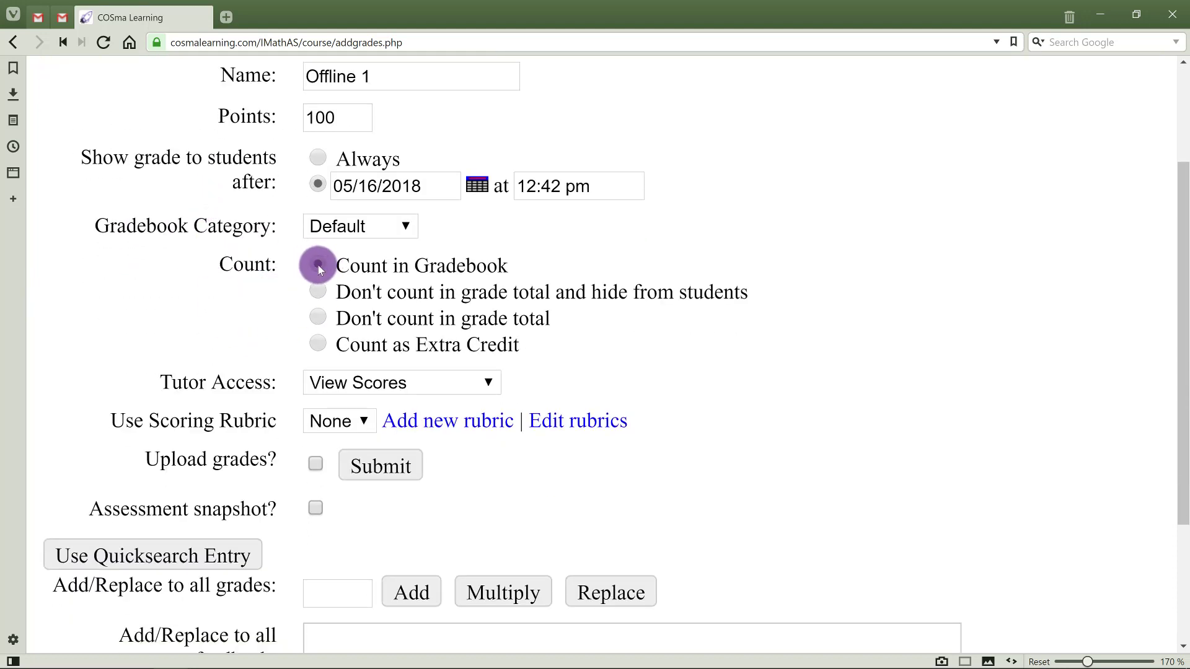
{"action": "left_click", "coordinate": [343, 235]}
{"action": "left_click", "coordinate": [354, 299]}
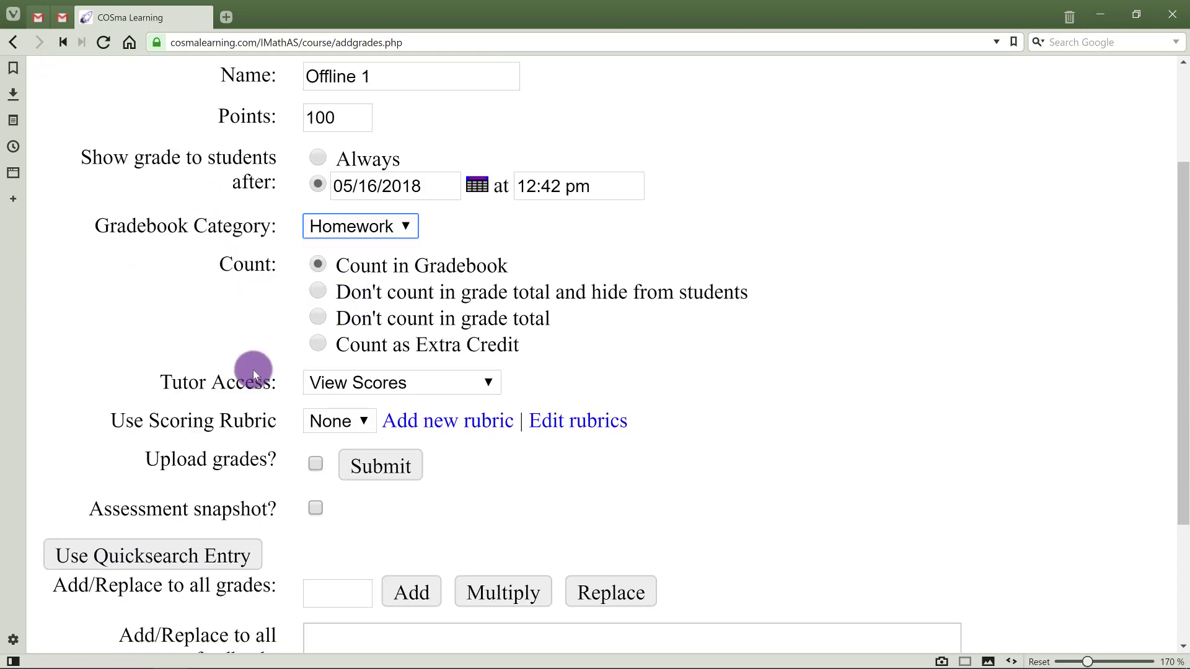
Step: Give the student a grade of 95 with the feedback "Nice Work!!!" and submit the offline grade
{"action": "scroll", "coordinate": [253, 369], "scroll_direction": "down", "scroll_amount": 5}
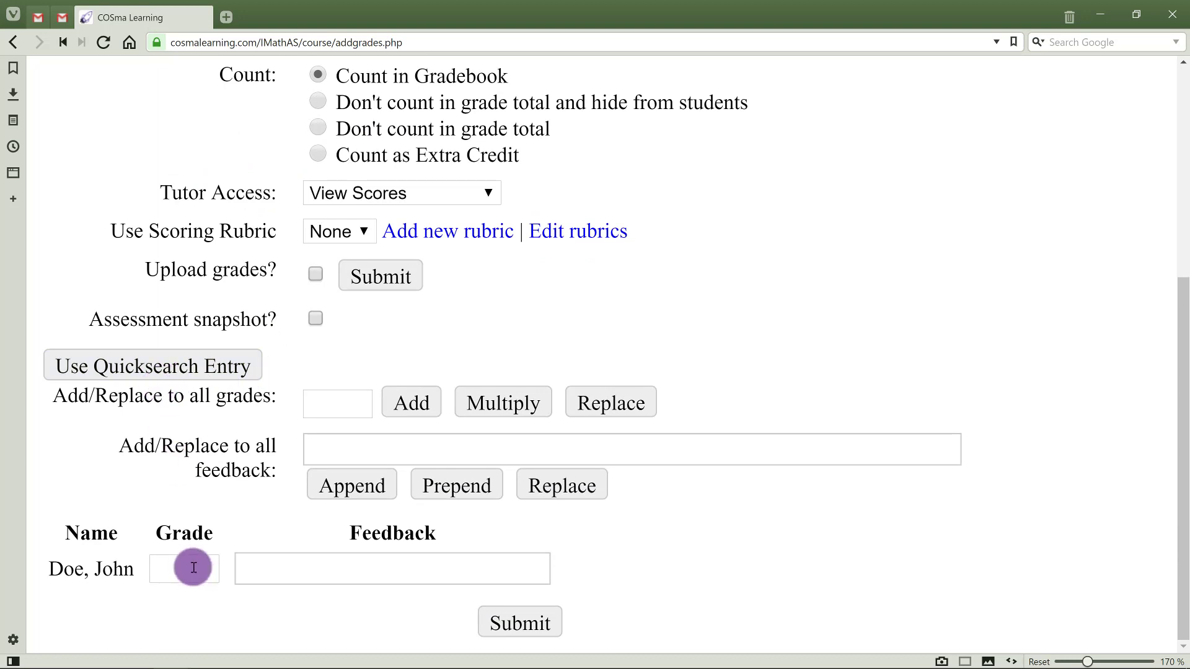
{"action": "left_click", "coordinate": [172, 570]}
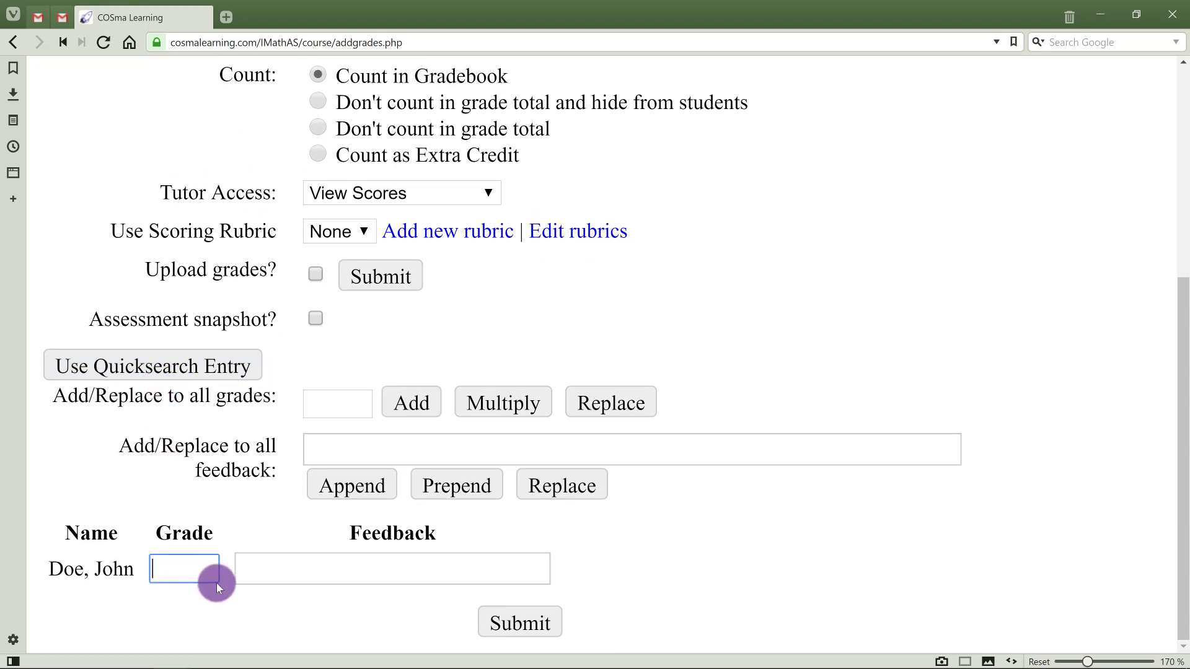
{"action": "type", "text": "95"}
{"action": "left_click", "coordinate": [360, 571]}
{"action": "type", "text": "Nice Work"}
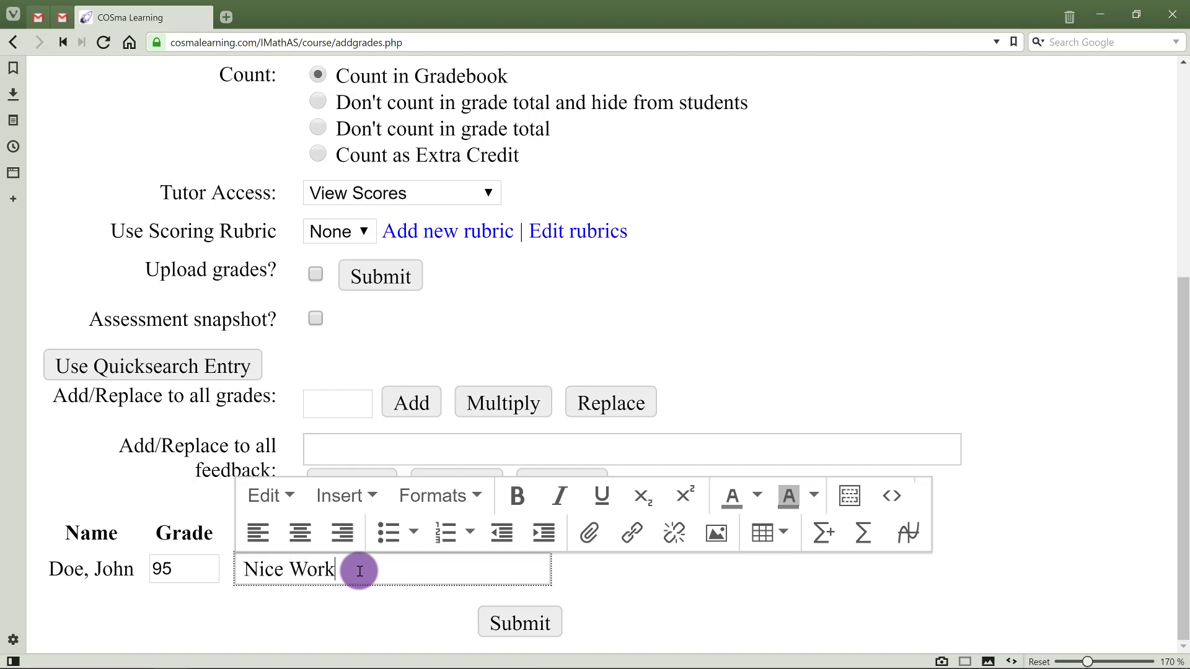
{"action": "type", "text": "!!!"}
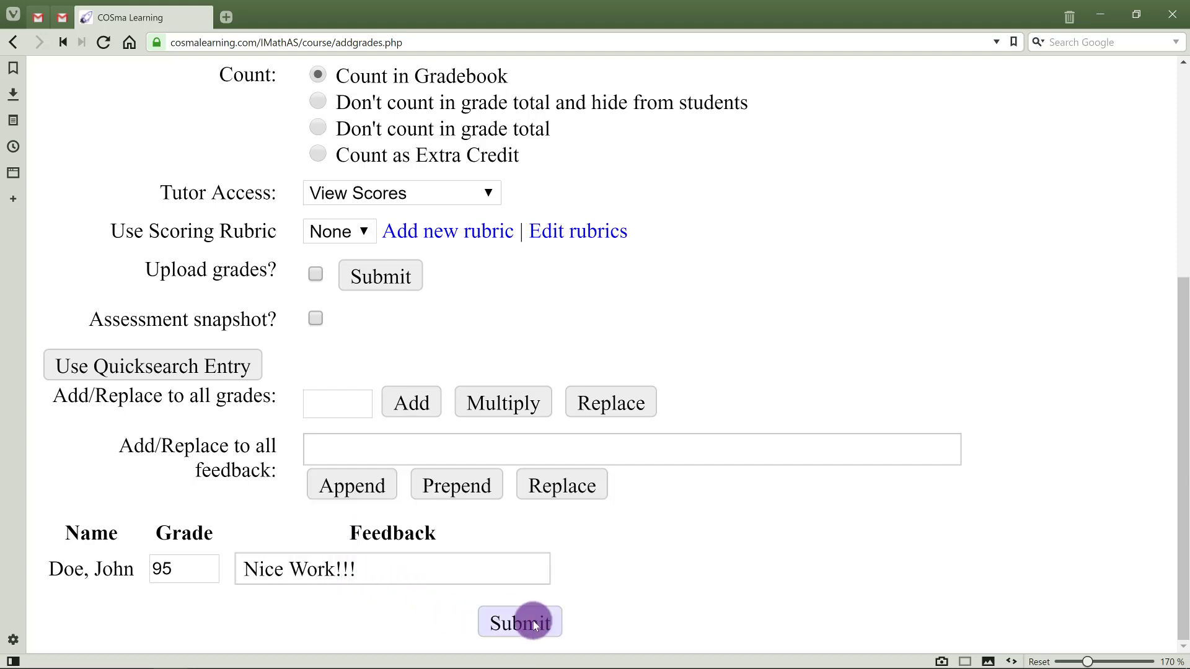
{"action": "left_click", "coordinate": [545, 630]}
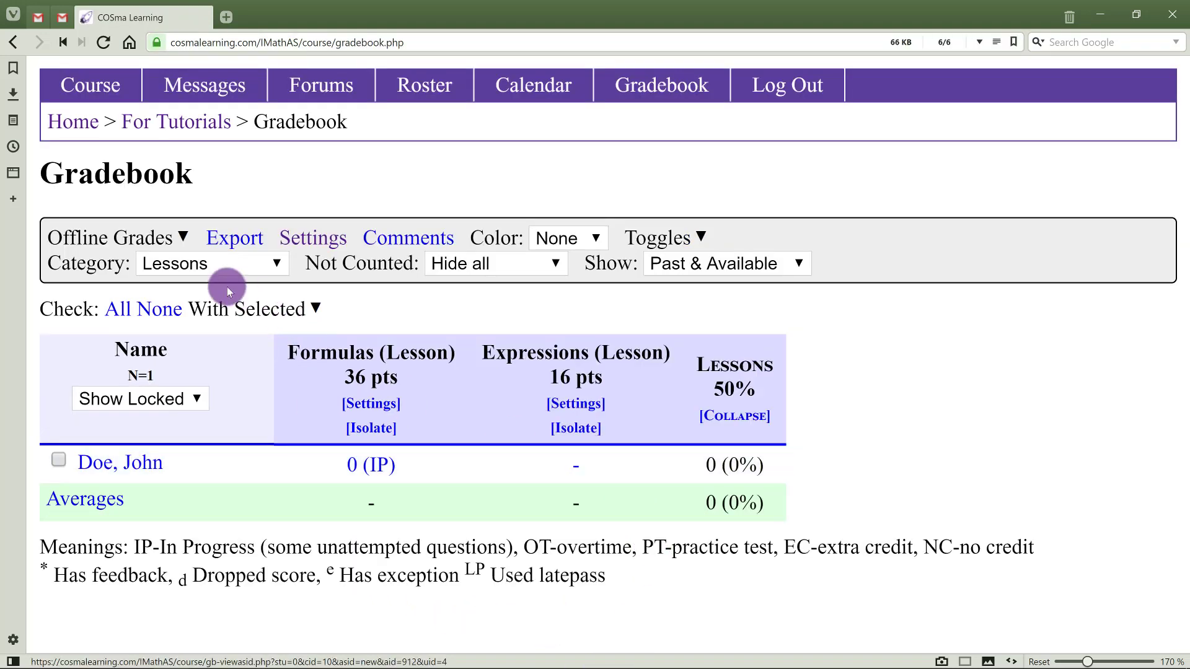
Step: Filter the gradebook to the Homework category
{"action": "left_click", "coordinate": [217, 266]}
{"action": "left_click", "coordinate": [218, 340]}
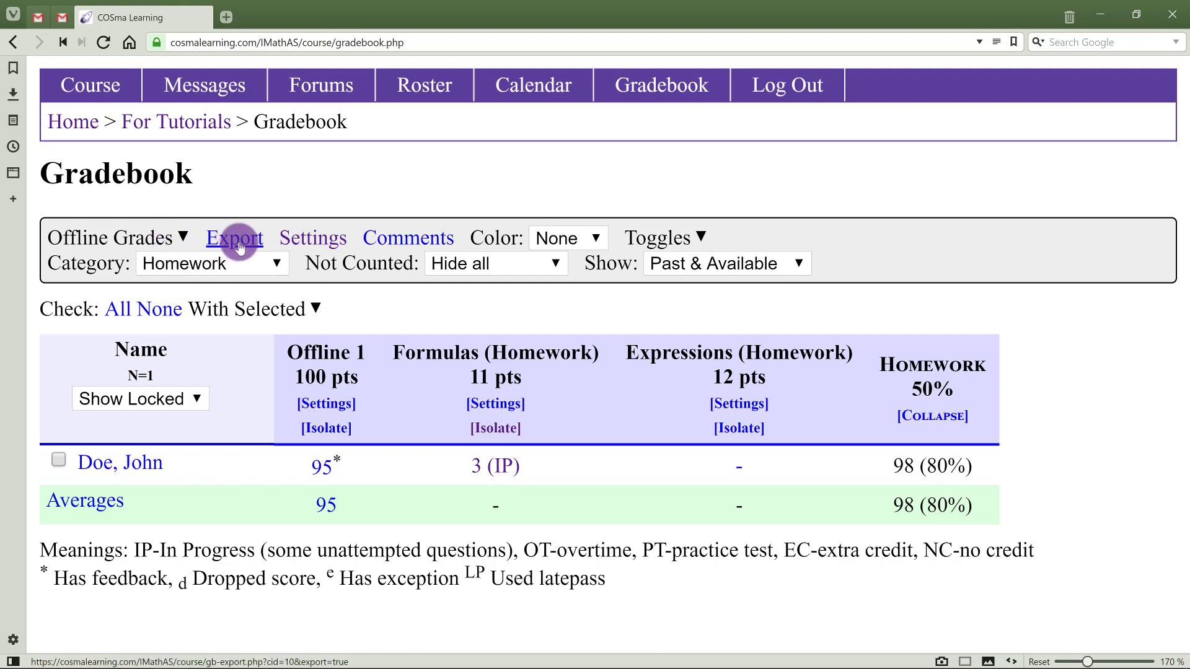
{"action": "left_click", "coordinate": [184, 238]}
{"action": "left_click", "coordinate": [339, 176]}
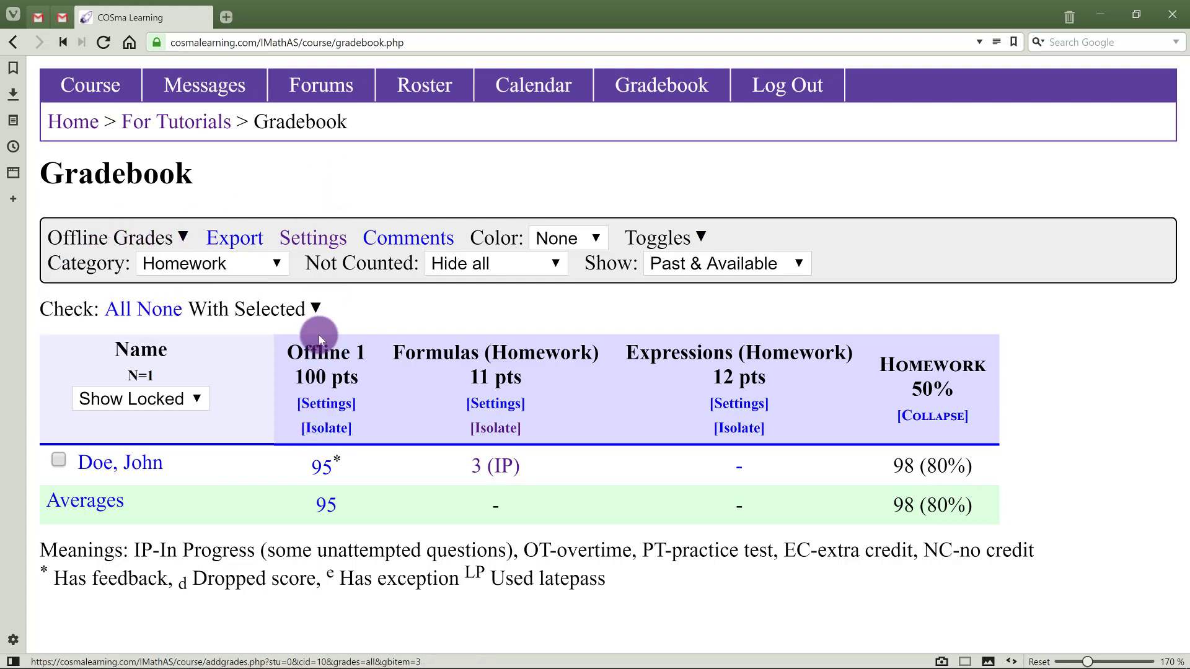
Step: View the isolated grade and feedback entries for Offline 1, and return to the gradebook
{"action": "left_click", "coordinate": [334, 436]}
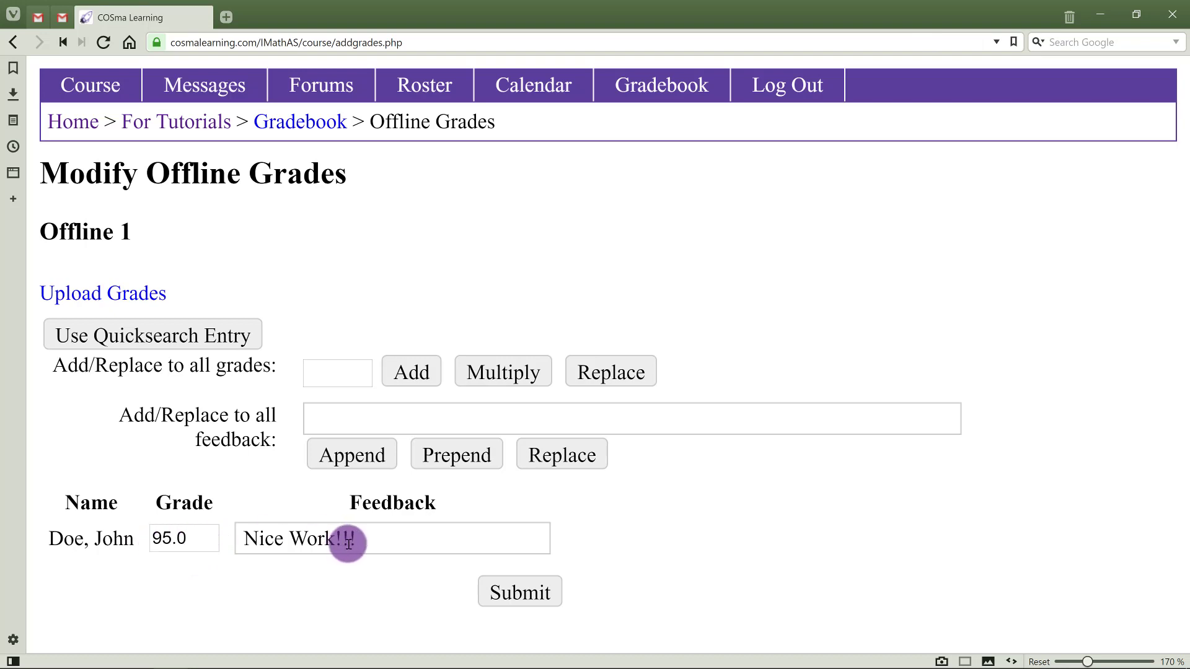
{"action": "key", "text": "Return"}
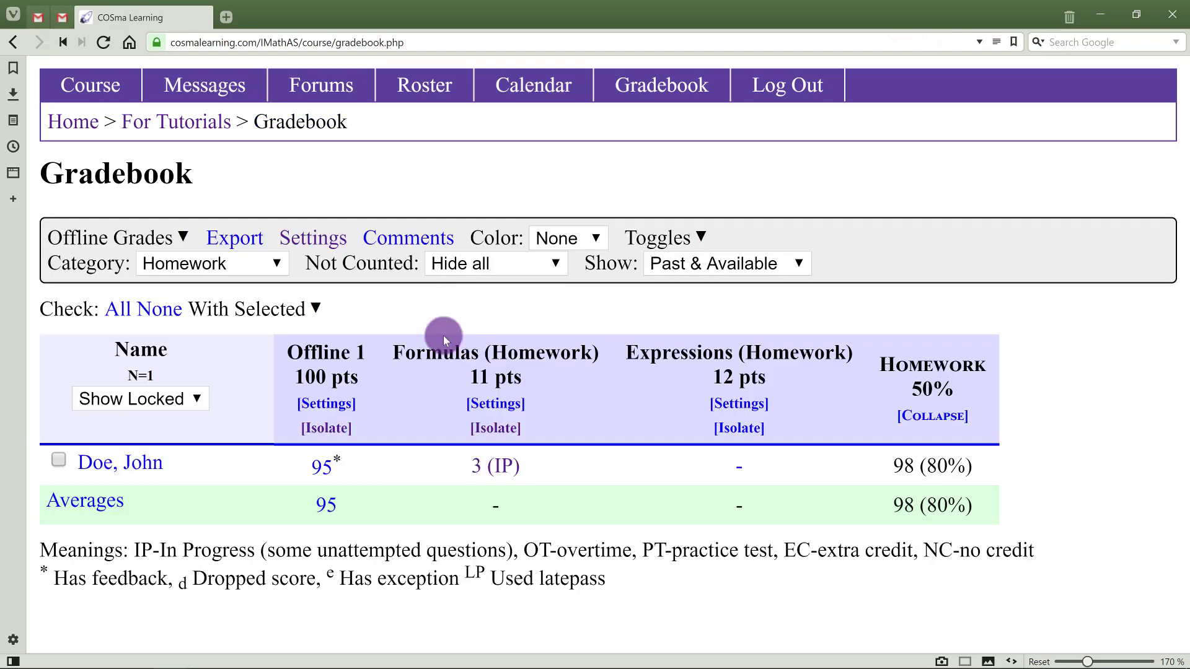
Step: Open the gradebook settings and examine the total calculation method and the existing category settings
{"action": "left_click", "coordinate": [316, 245]}
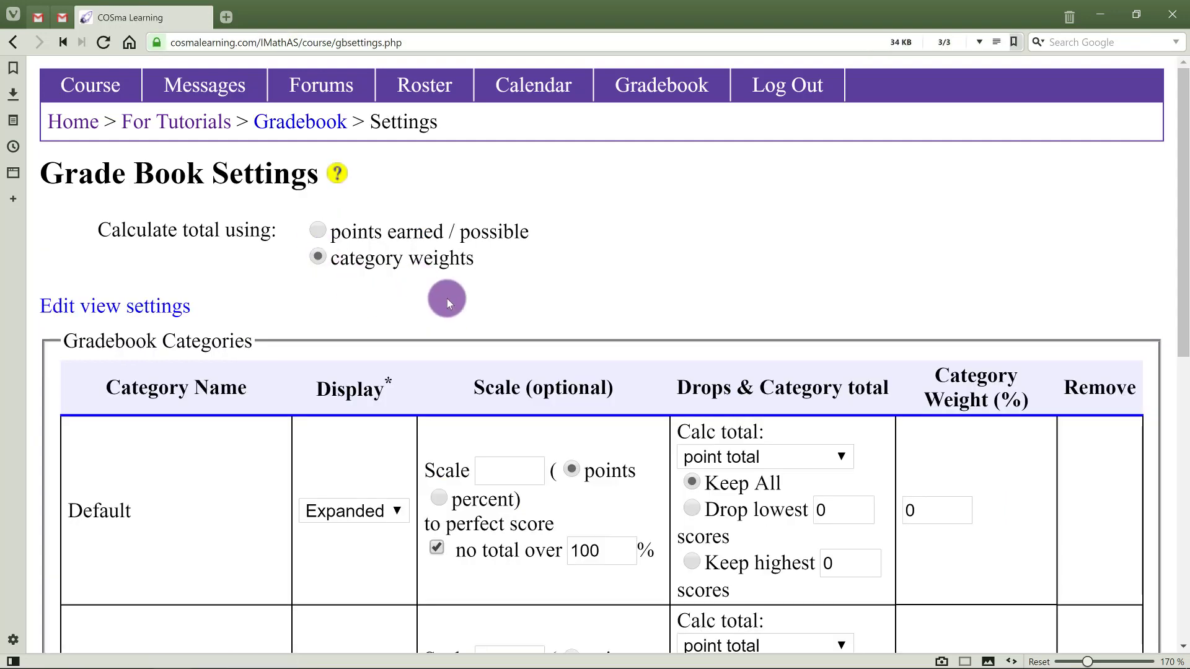
{"action": "scroll", "coordinate": [505, 298], "scroll_direction": "down", "scroll_amount": 1}
{"action": "scroll", "coordinate": [505, 298], "scroll_direction": "up", "scroll_amount": 1}
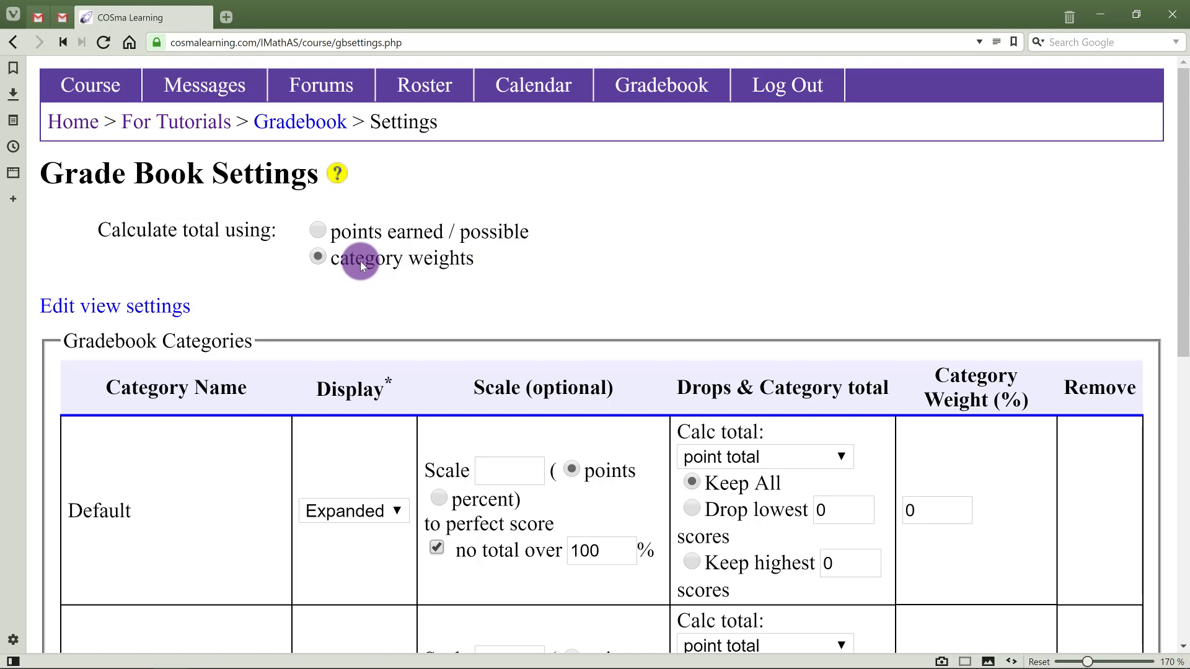
{"action": "scroll", "coordinate": [360, 262], "scroll_direction": "down", "scroll_amount": 2}
{"action": "scroll", "coordinate": [361, 262], "scroll_direction": "down", "scroll_amount": 1}
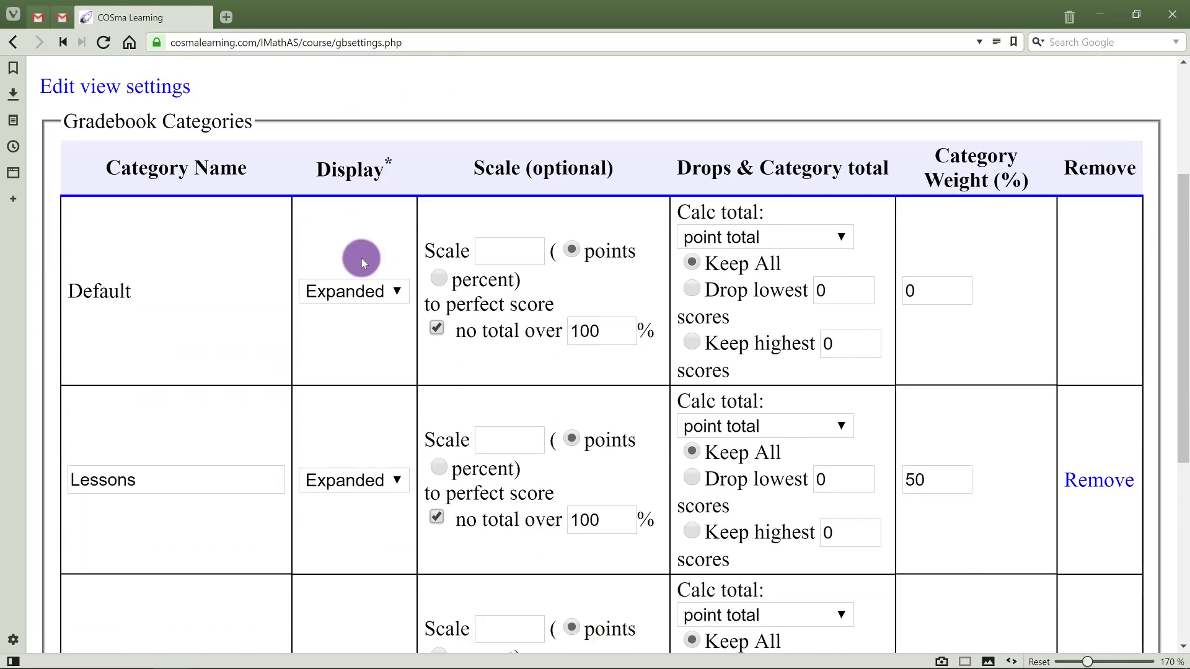
{"action": "scroll", "coordinate": [350, 274], "scroll_direction": "down", "scroll_amount": 1}
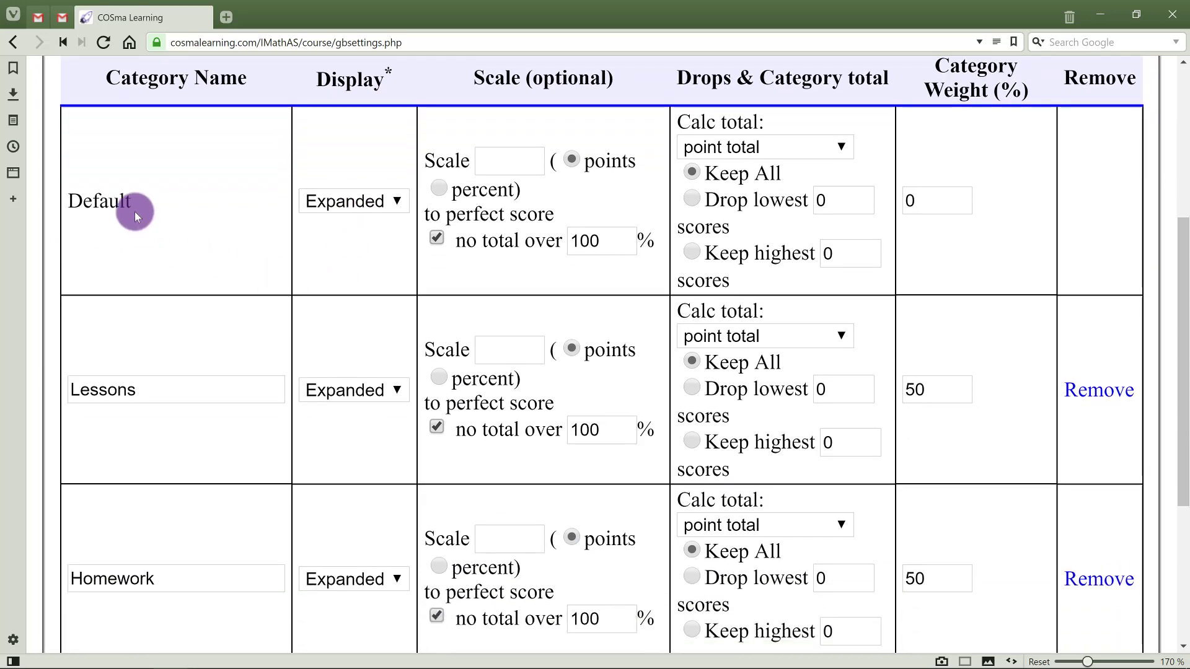
{"action": "scroll", "coordinate": [118, 378], "scroll_direction": "down", "scroll_amount": 1}
{"action": "scroll", "coordinate": [136, 344], "scroll_direction": "down", "scroll_amount": 2}
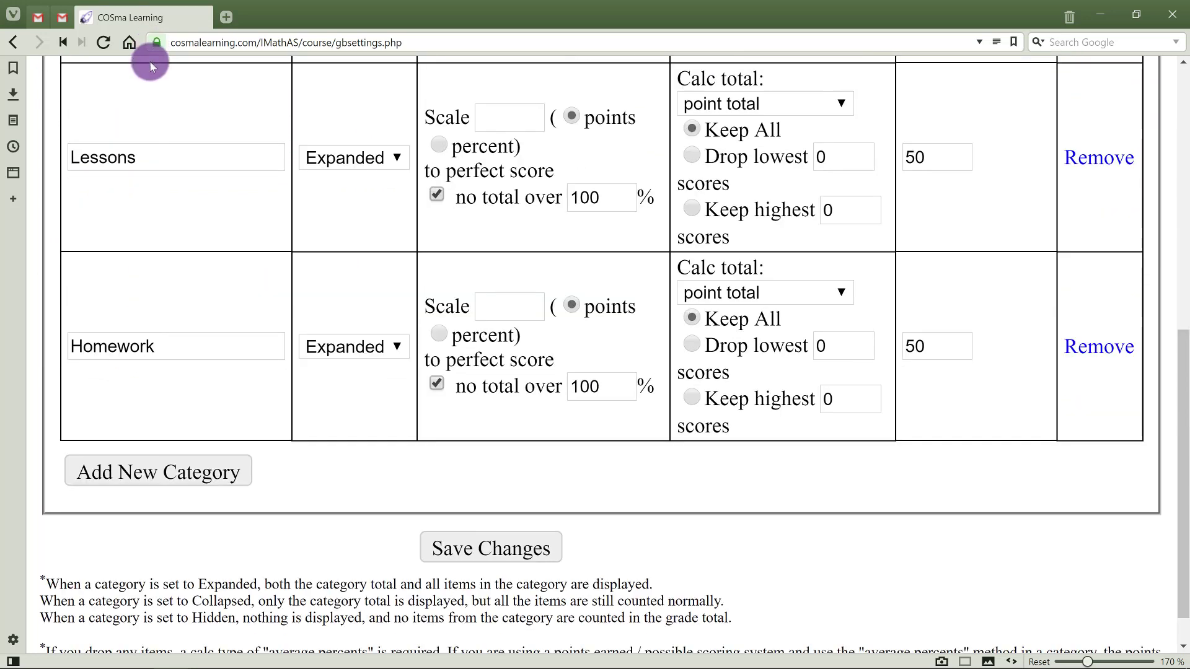
{"action": "scroll", "coordinate": [155, 214], "scroll_direction": "up", "scroll_amount": 1}
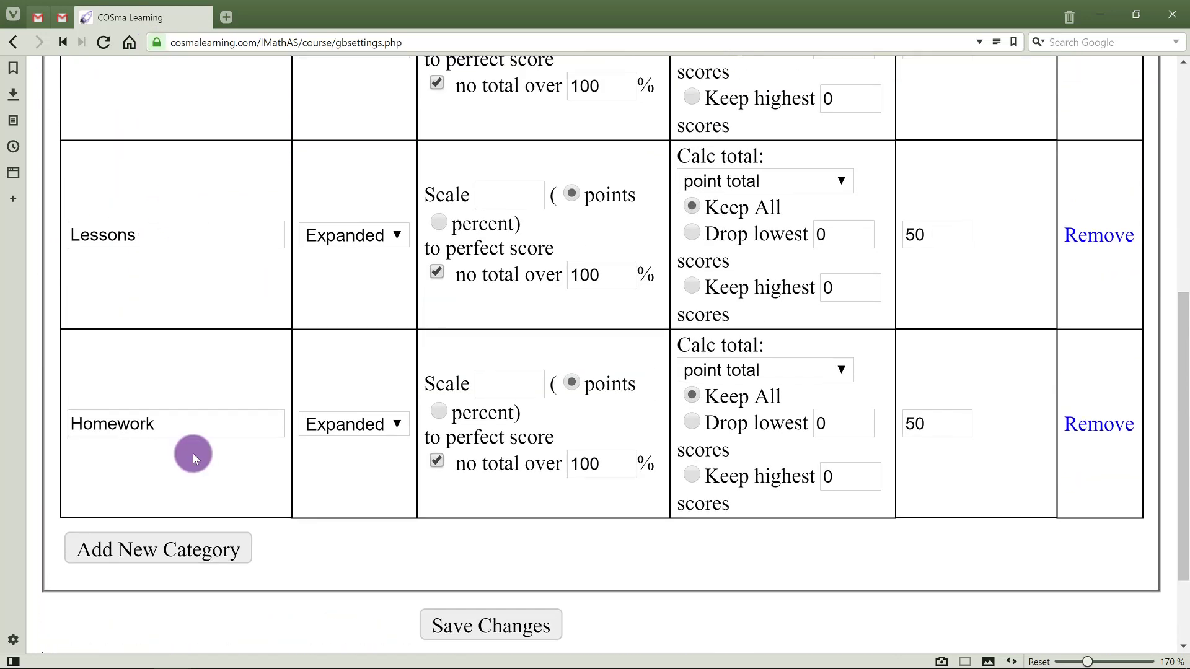
Step: Add a new gradebook category named Quiz
{"action": "left_click", "coordinate": [191, 551]}
{"action": "scroll", "coordinate": [191, 551], "scroll_direction": "down", "scroll_amount": 1}
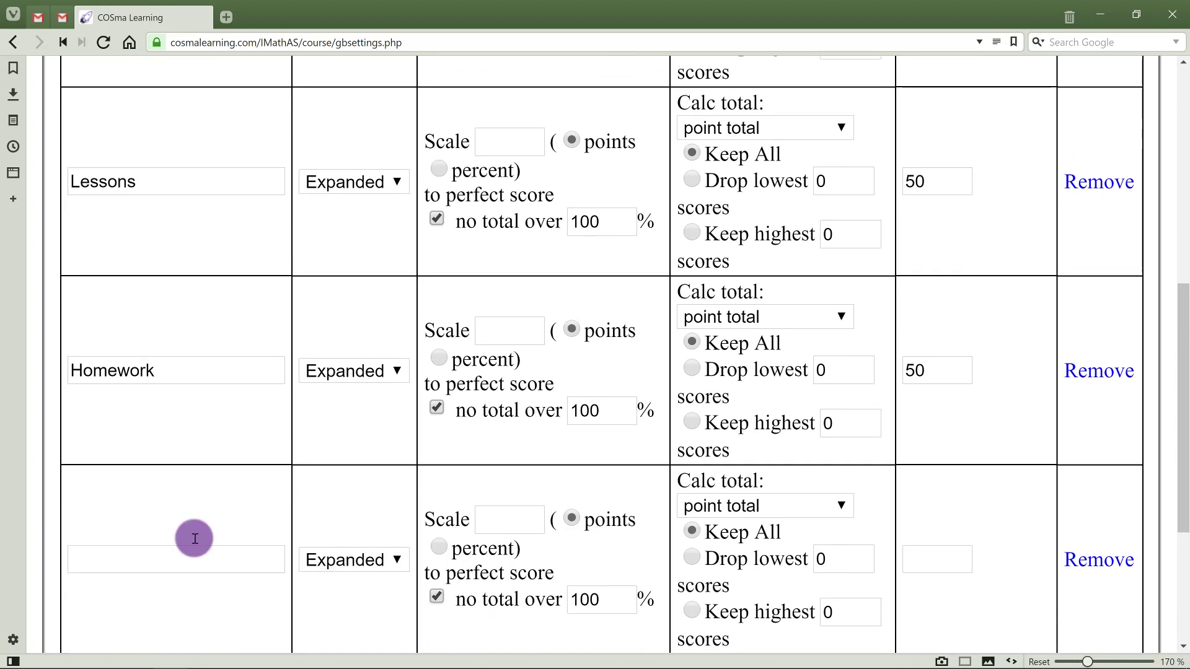
{"action": "left_click", "coordinate": [193, 538]}
{"action": "type", "text": "Q"}
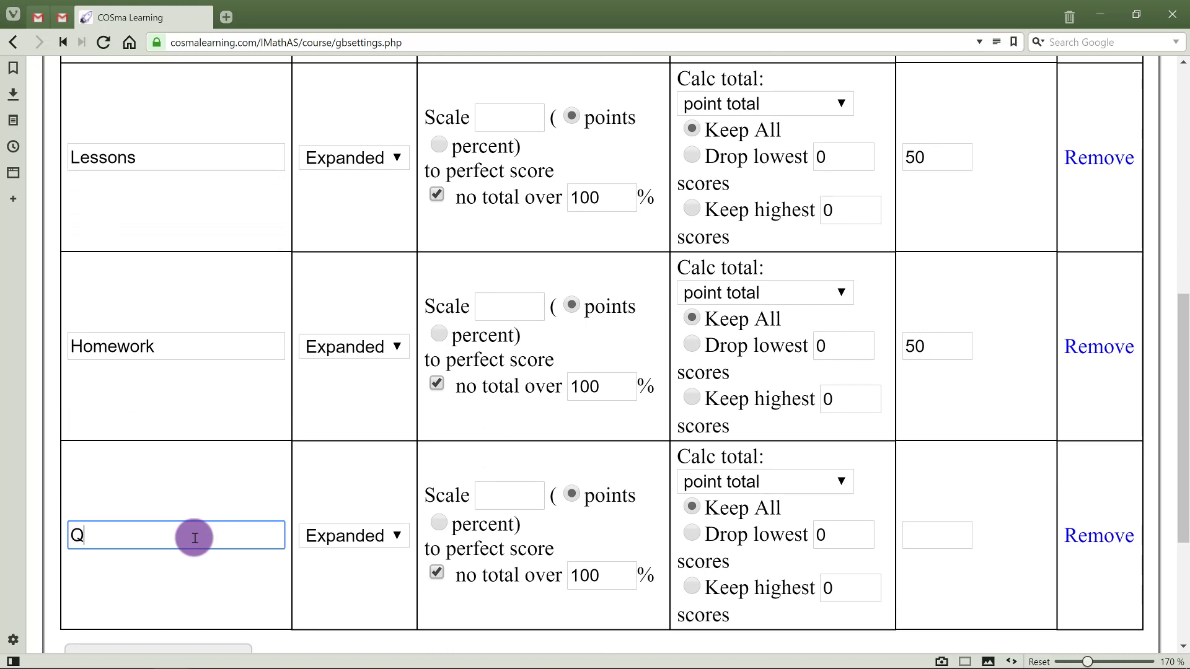
{"action": "type", "text": "uiz"}
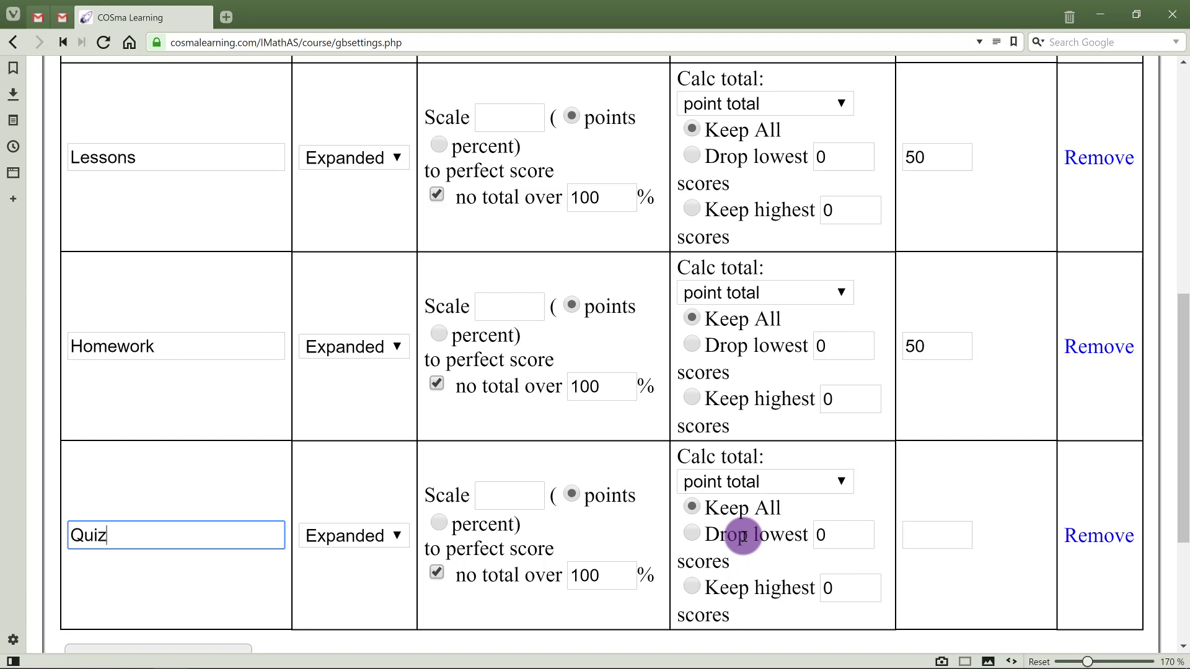
Step: Examine the total calculation options for the Quiz category, keeping point total selected
{"action": "left_click", "coordinate": [733, 488]}
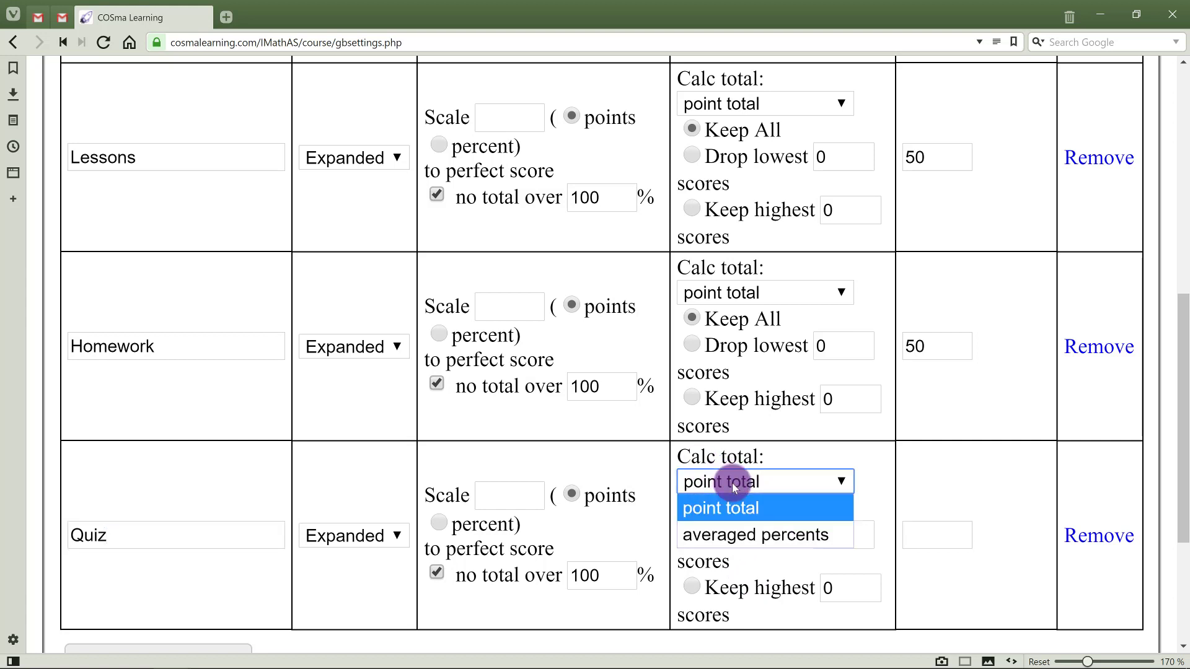
{"action": "left_click", "coordinate": [759, 511]}
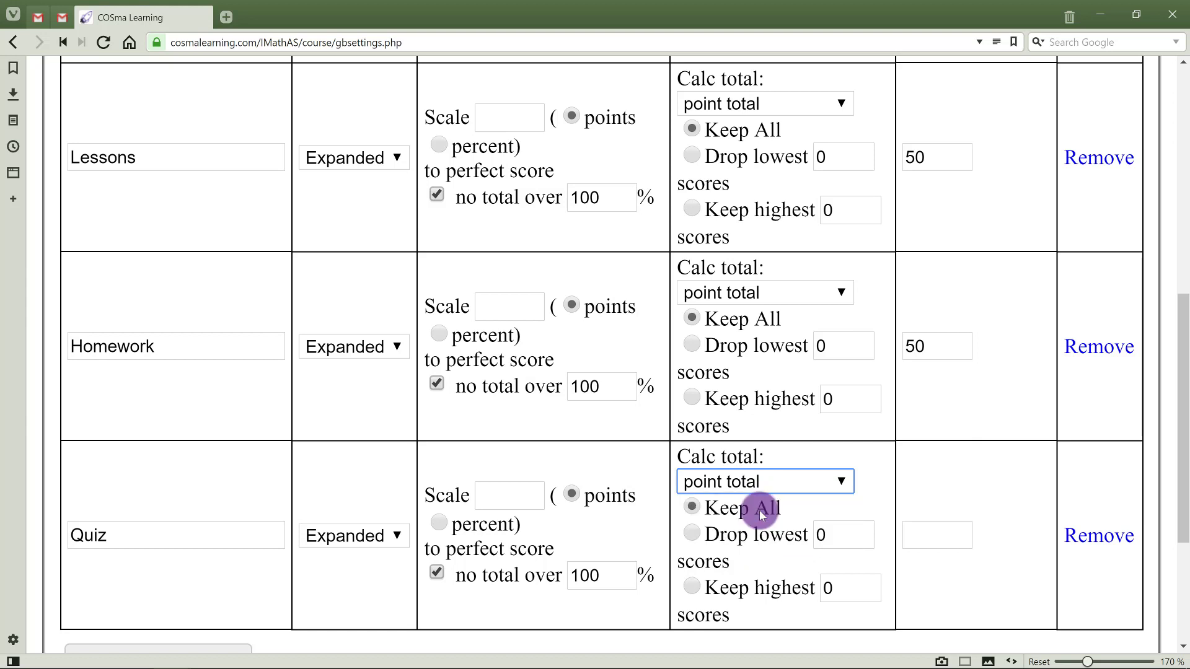
{"action": "left_click", "coordinate": [723, 491]}
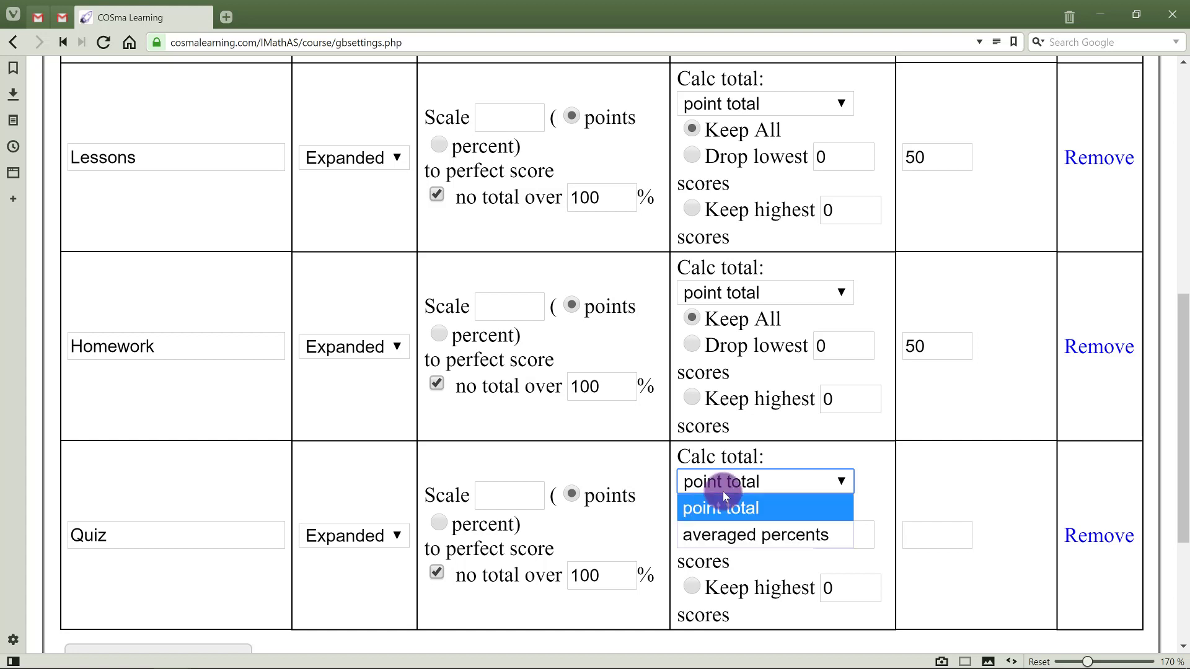
{"action": "left_click", "coordinate": [751, 519]}
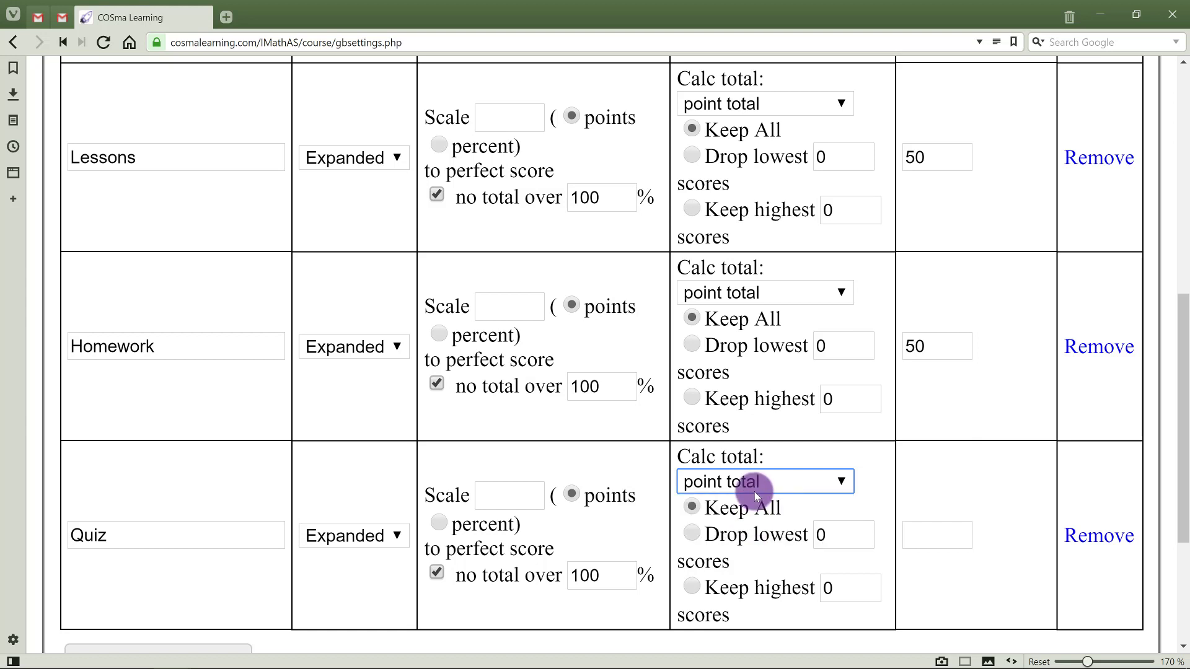
Step: Set the Quiz category to averaged percents and have it drop the lowest 3 scores
{"action": "left_click", "coordinate": [756, 492]}
{"action": "left_click", "coordinate": [716, 546]}
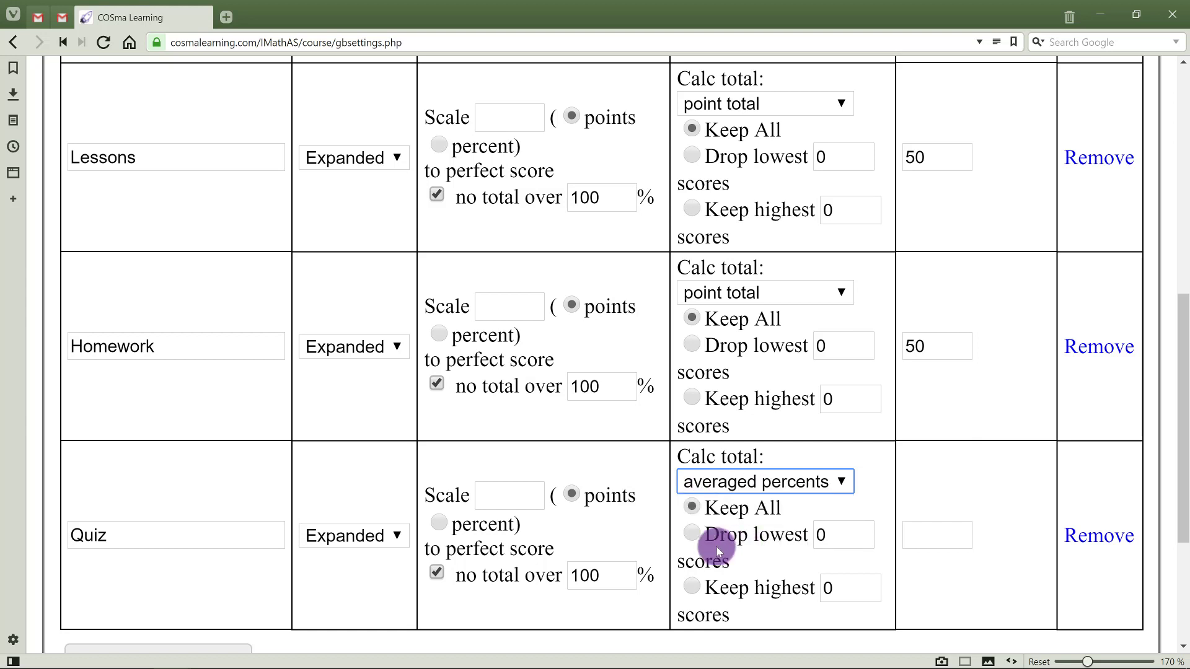
{"action": "left_click", "coordinate": [696, 534]}
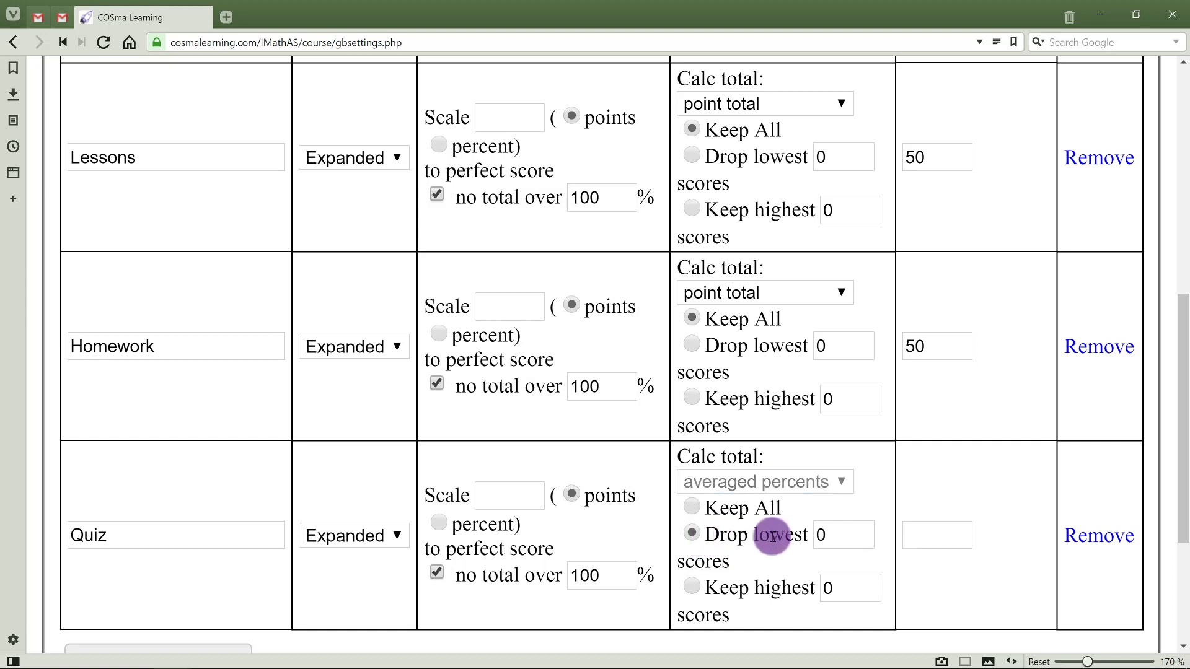
{"action": "double_click", "coordinate": [837, 544]}
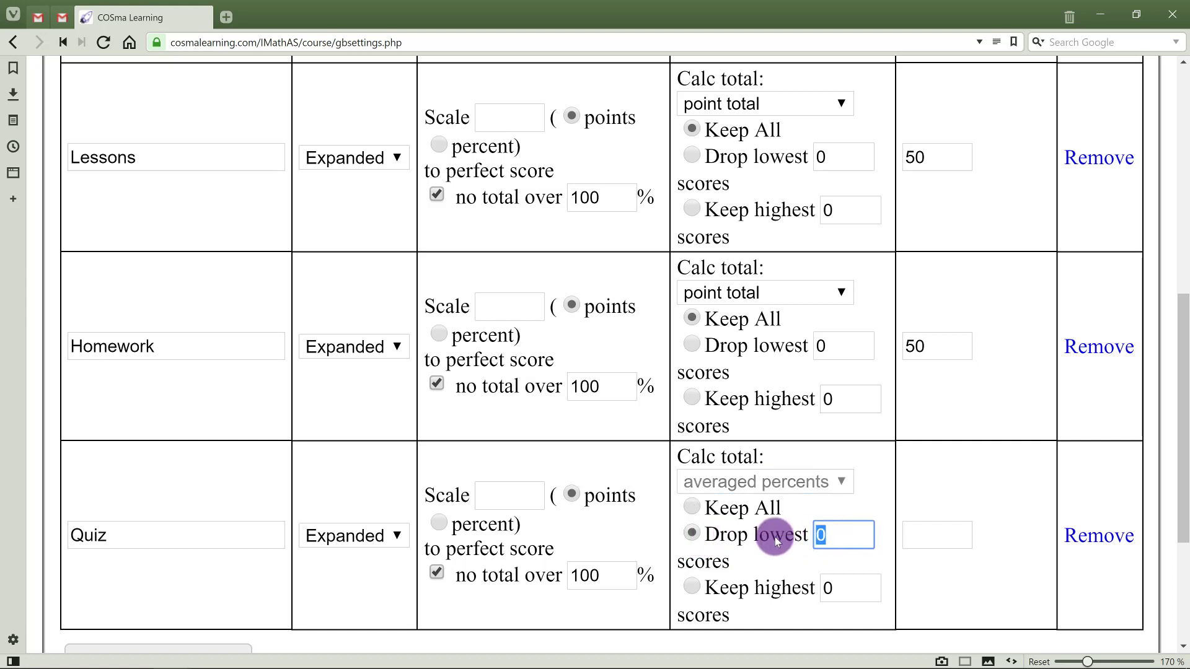
{"action": "type", "text": "3"}
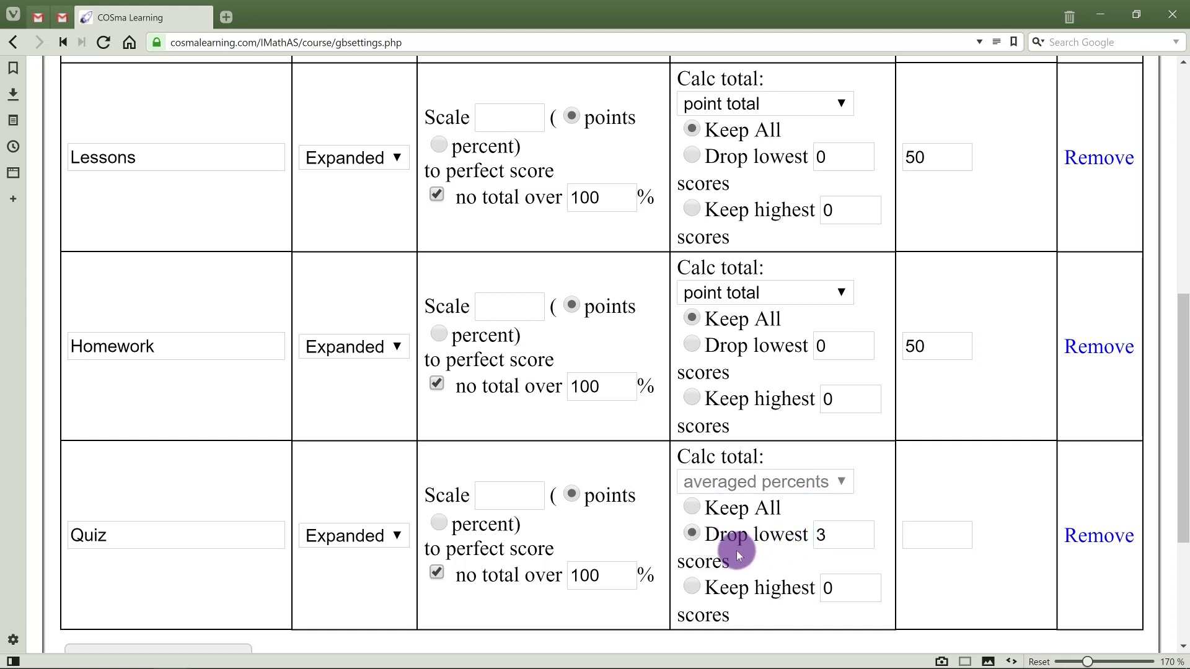
Step: Set the Quiz category to keep all scores and calculate its total by point total
{"action": "left_click", "coordinate": [693, 505]}
{"action": "left_click", "coordinate": [735, 484]}
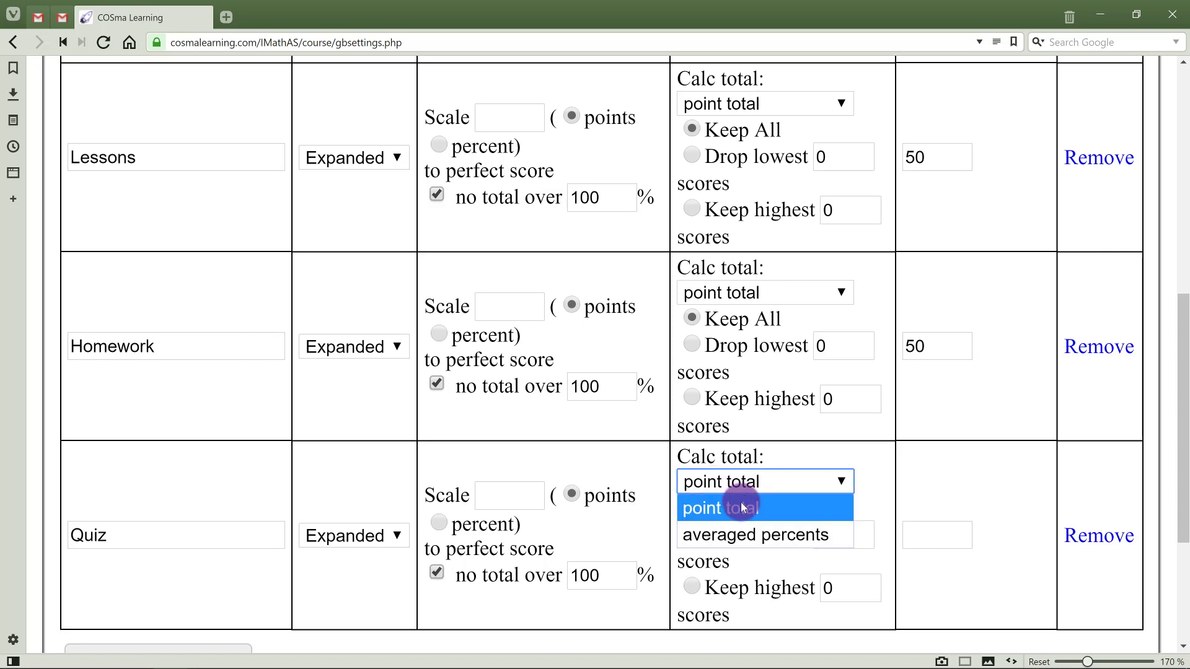
{"action": "left_click", "coordinate": [742, 507]}
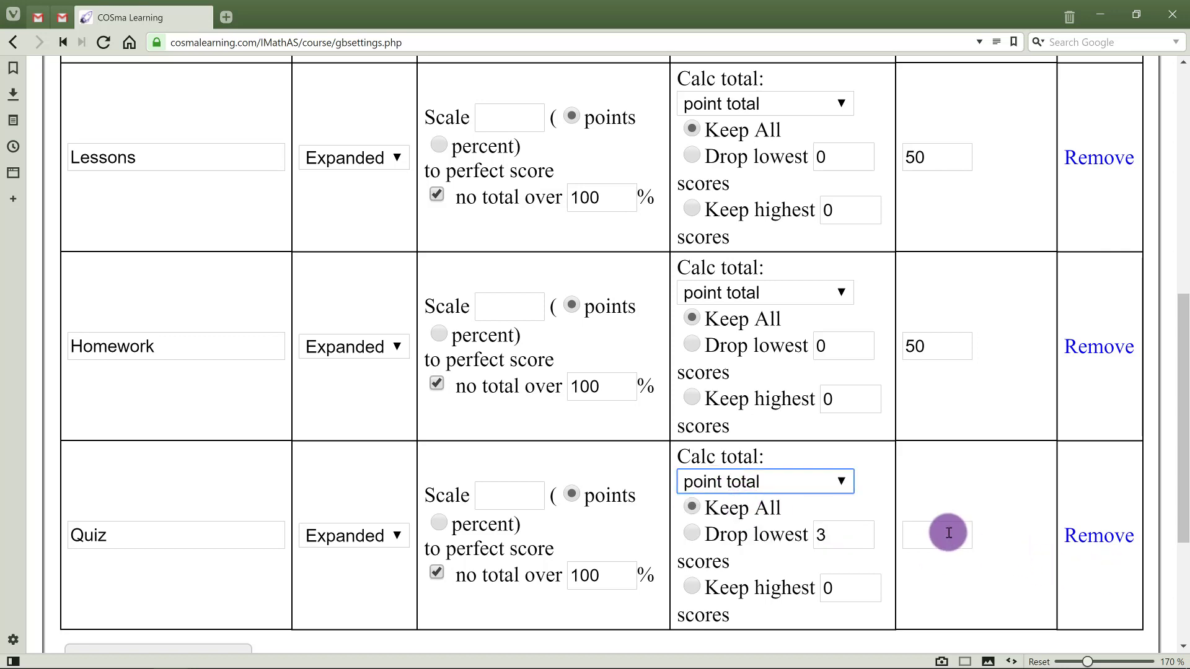
Step: Set the Quiz category's weight to 20 percent
{"action": "left_click", "coordinate": [930, 533]}
{"action": "scroll", "coordinate": [936, 483], "scroll_direction": "up", "scroll_amount": 1}
{"action": "scroll", "coordinate": [937, 479], "scroll_direction": "up", "scroll_amount": 5}
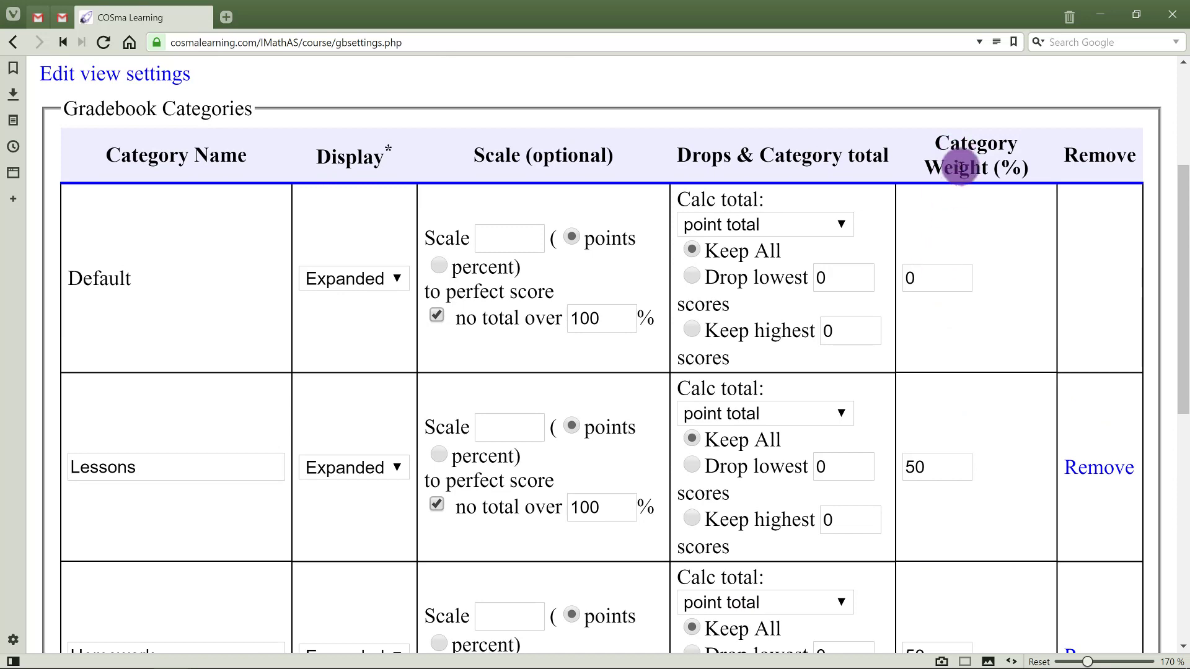
{"action": "scroll", "coordinate": [970, 186], "scroll_direction": "down", "scroll_amount": 8}
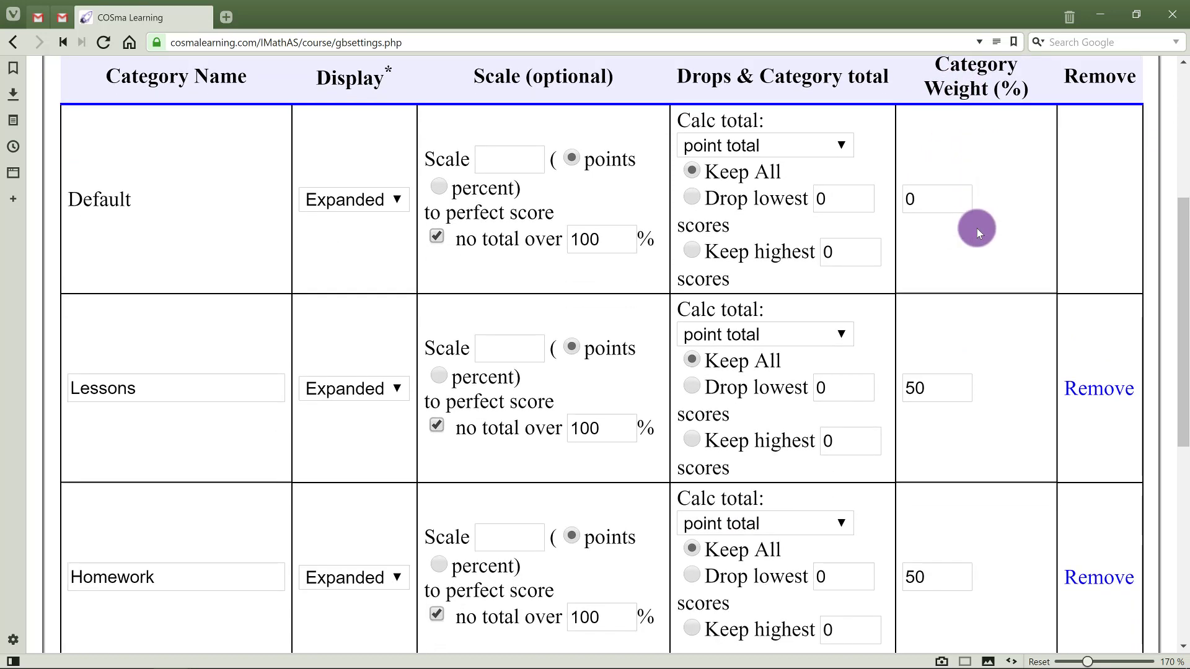
{"action": "scroll", "coordinate": [946, 434], "scroll_direction": "up", "scroll_amount": 1}
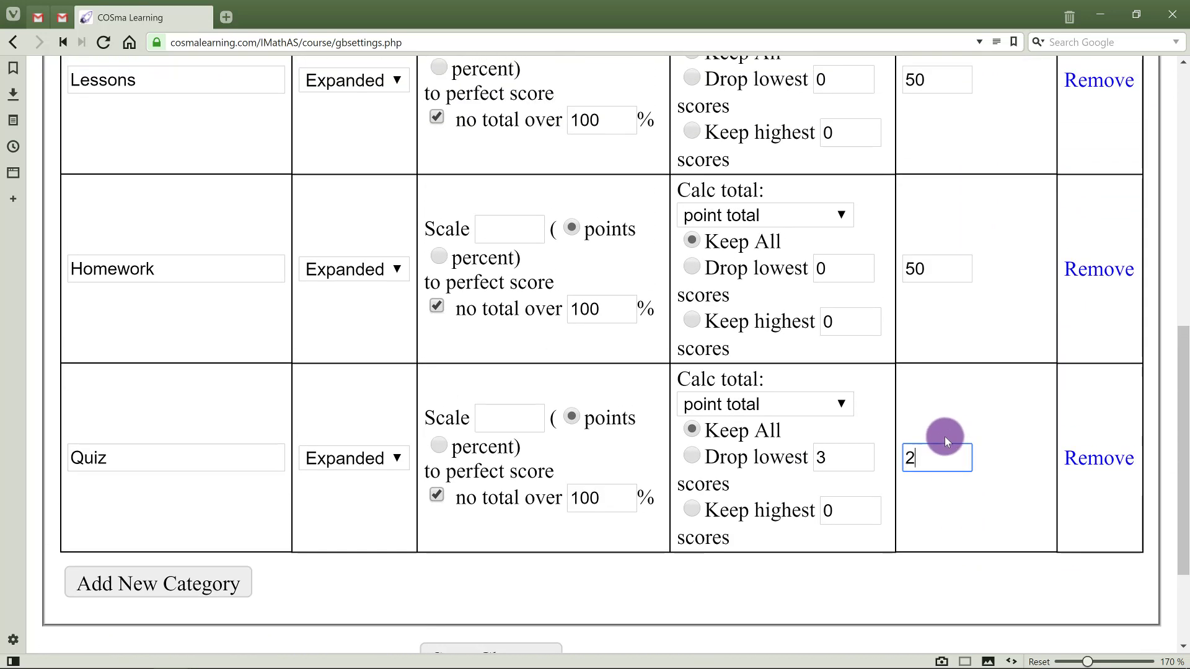
{"action": "type", "text": "0"}
Step: Set the Homework category's weight to 30 percent and save the gradebook settings
{"action": "scroll", "coordinate": [919, 402], "scroll_direction": "up", "scroll_amount": 1}
{"action": "left_click_drag", "start_coordinate": [935, 346], "coordinate": [885, 357]}
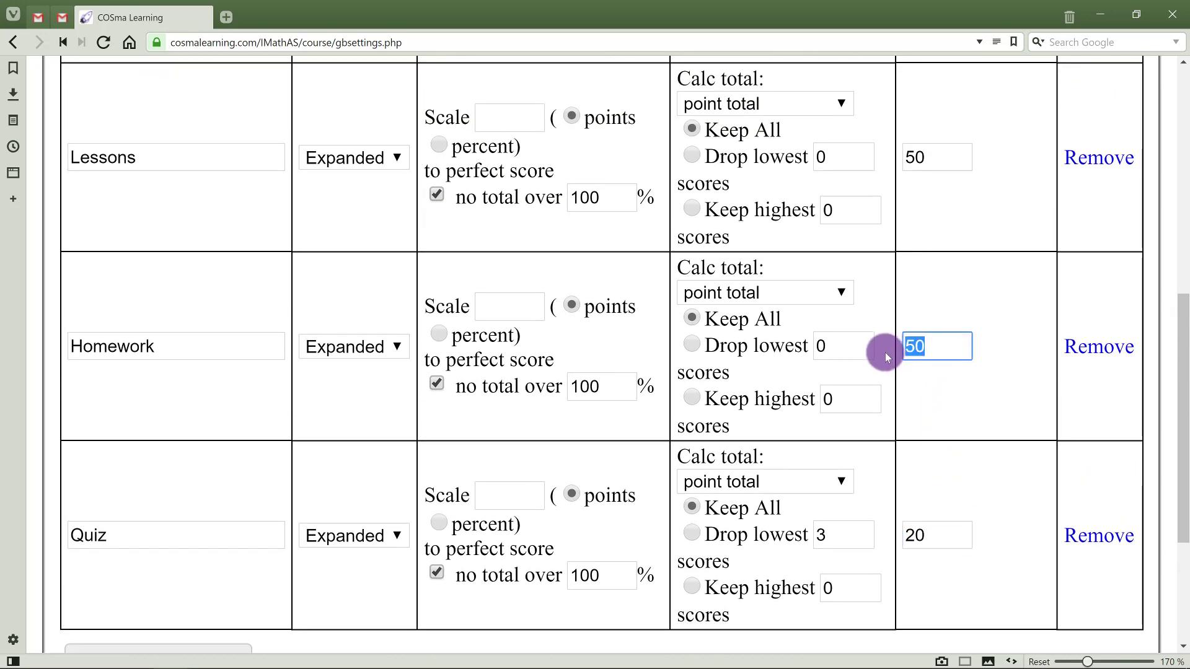
{"action": "type", "text": "30"}
{"action": "left_click", "coordinate": [960, 270]}
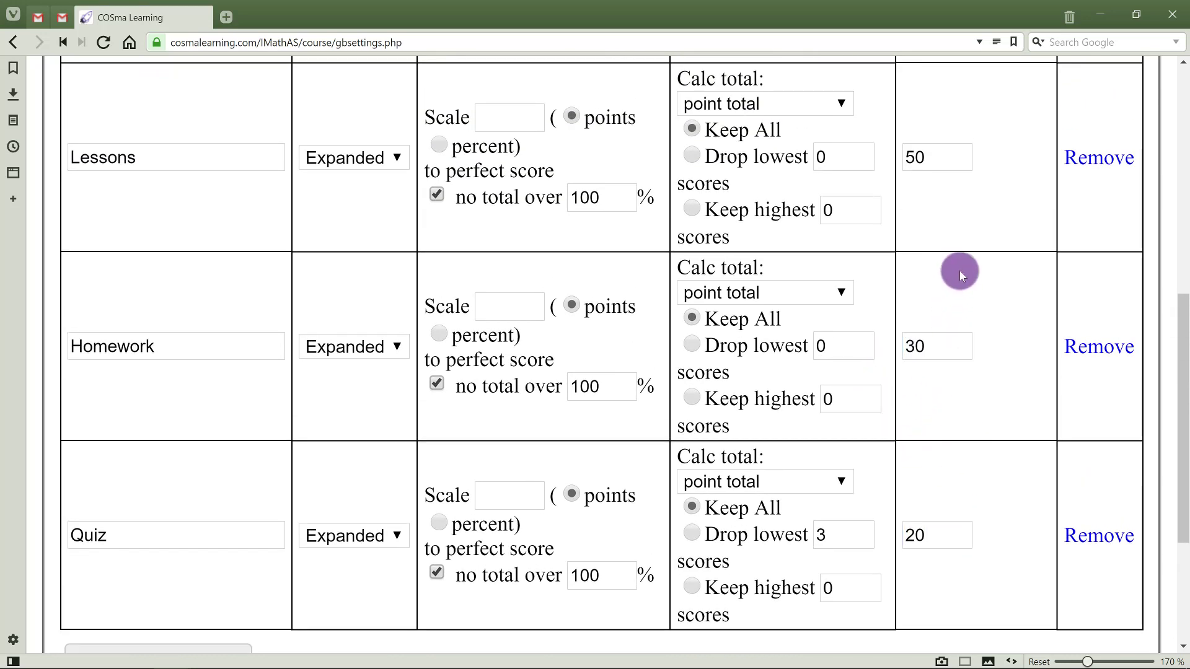
{"action": "scroll", "coordinate": [969, 377], "scroll_direction": "down", "scroll_amount": 2}
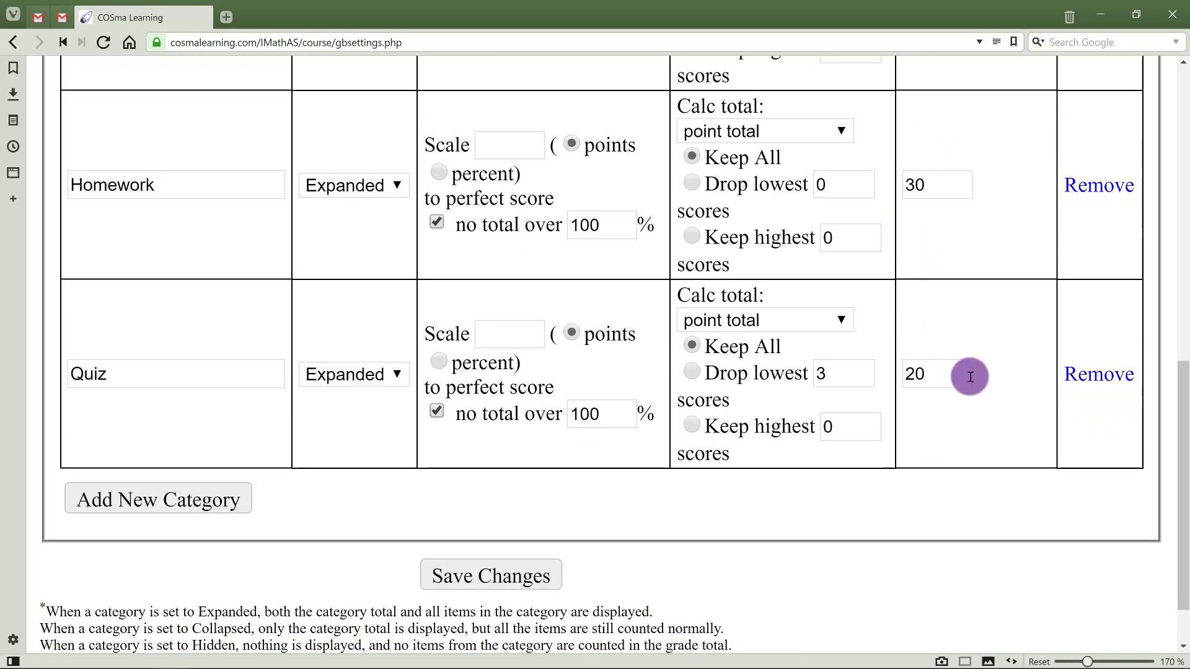
{"action": "scroll", "coordinate": [969, 376], "scroll_direction": "down", "scroll_amount": 1}
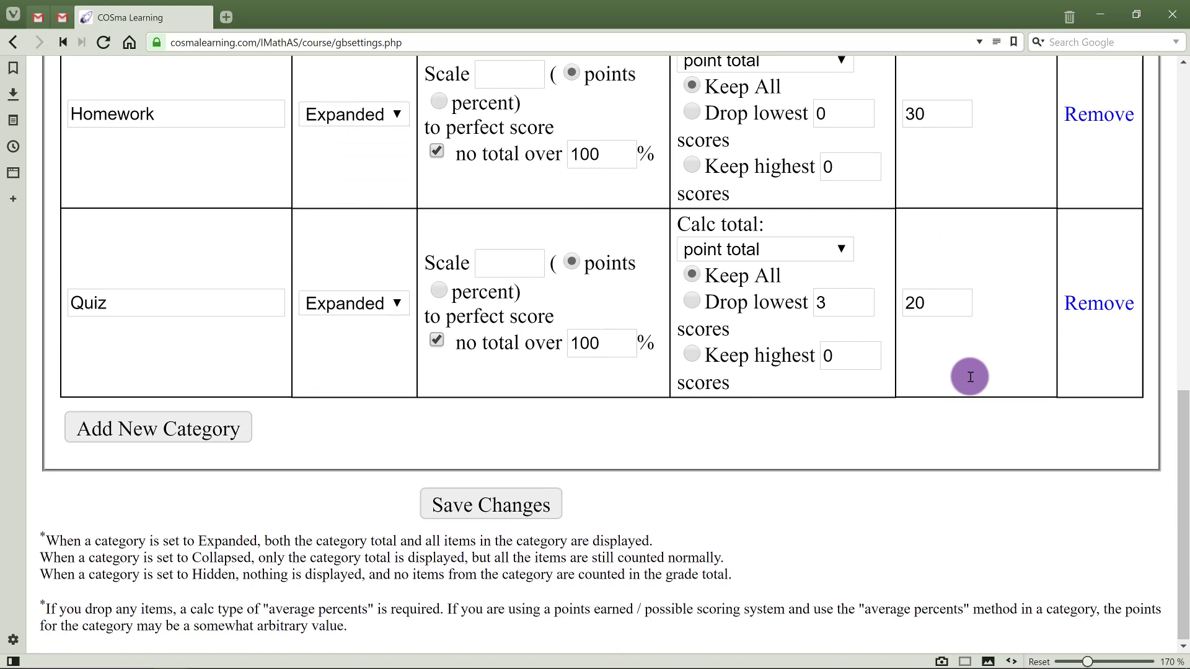
{"action": "left_click", "coordinate": [539, 506]}
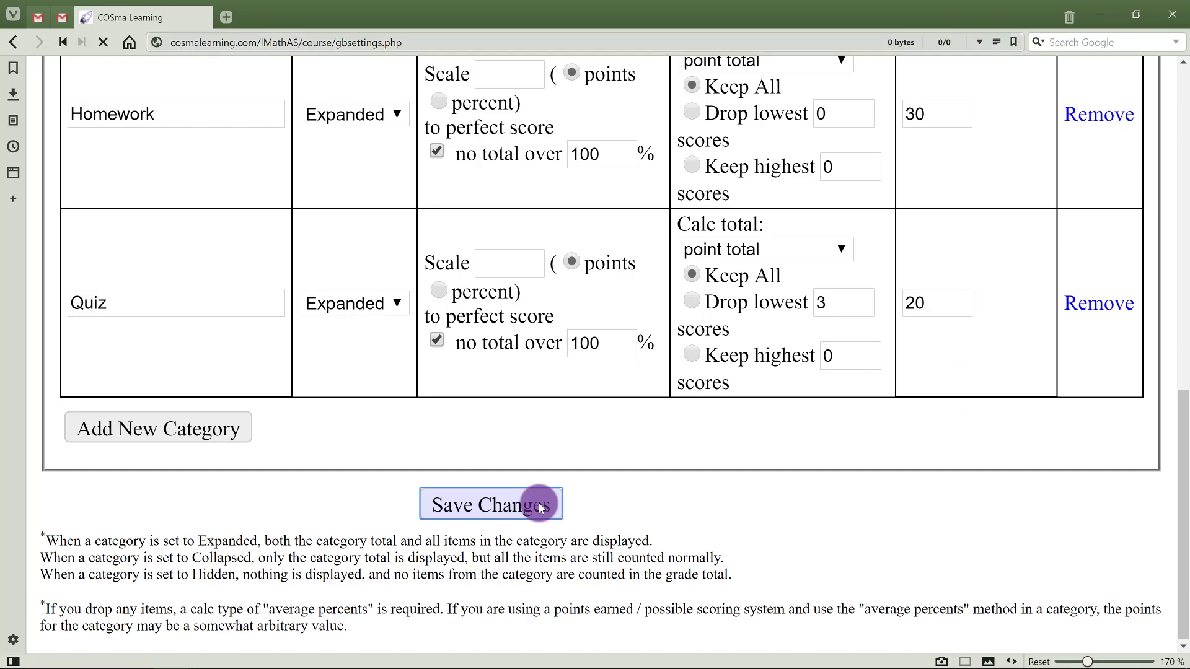